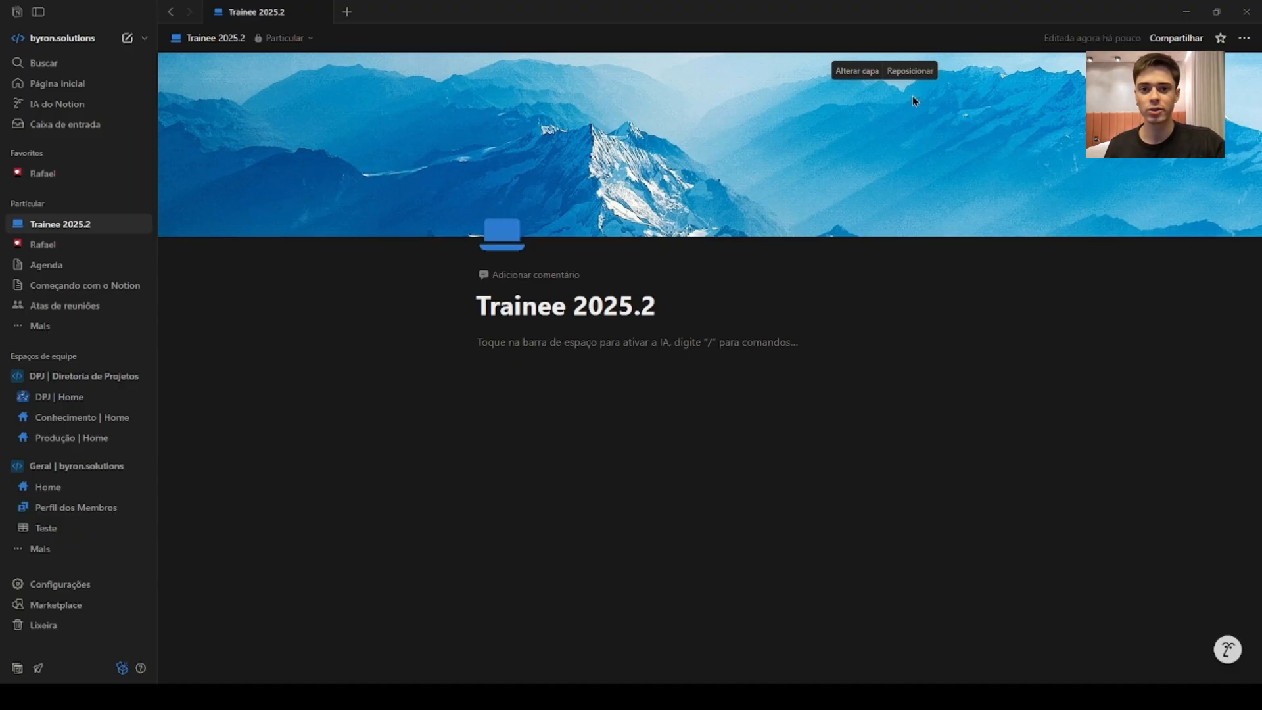
- Insert a full-page database (Base de dados - Página inteira) in the body of the Trainee 2025.2 page
key("Up")
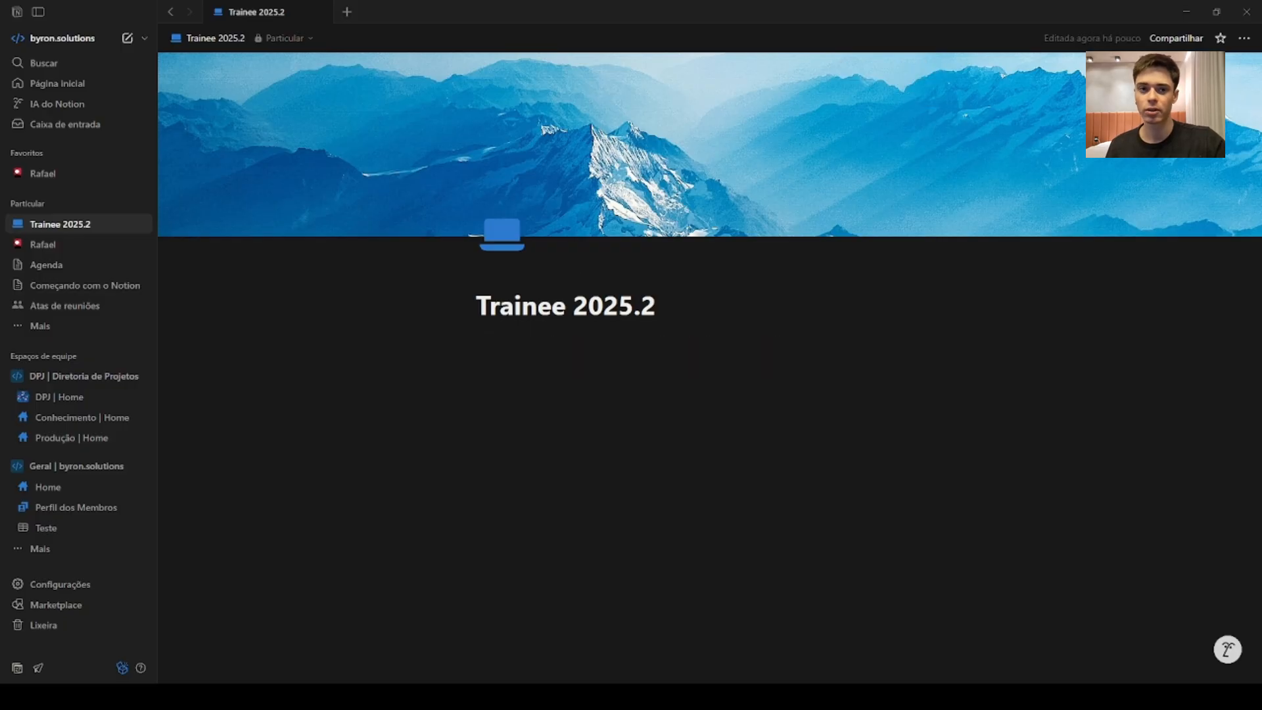
left_click(637, 394)
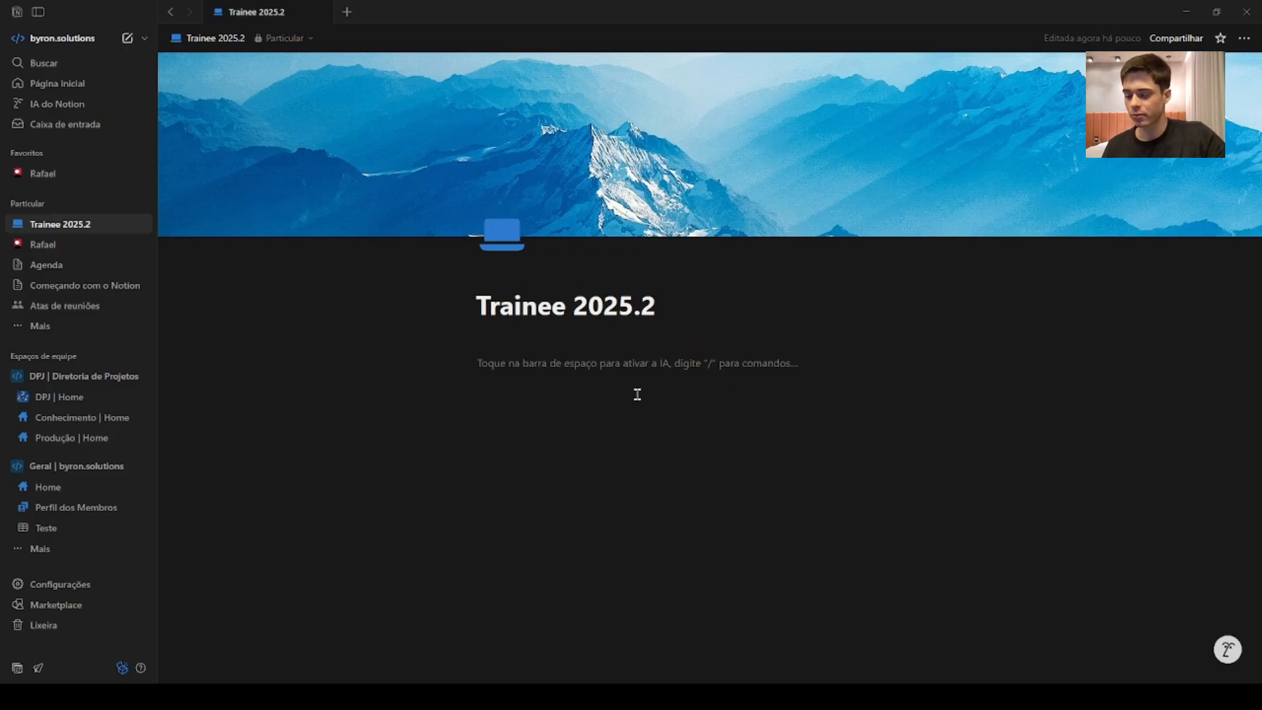
type("/base")
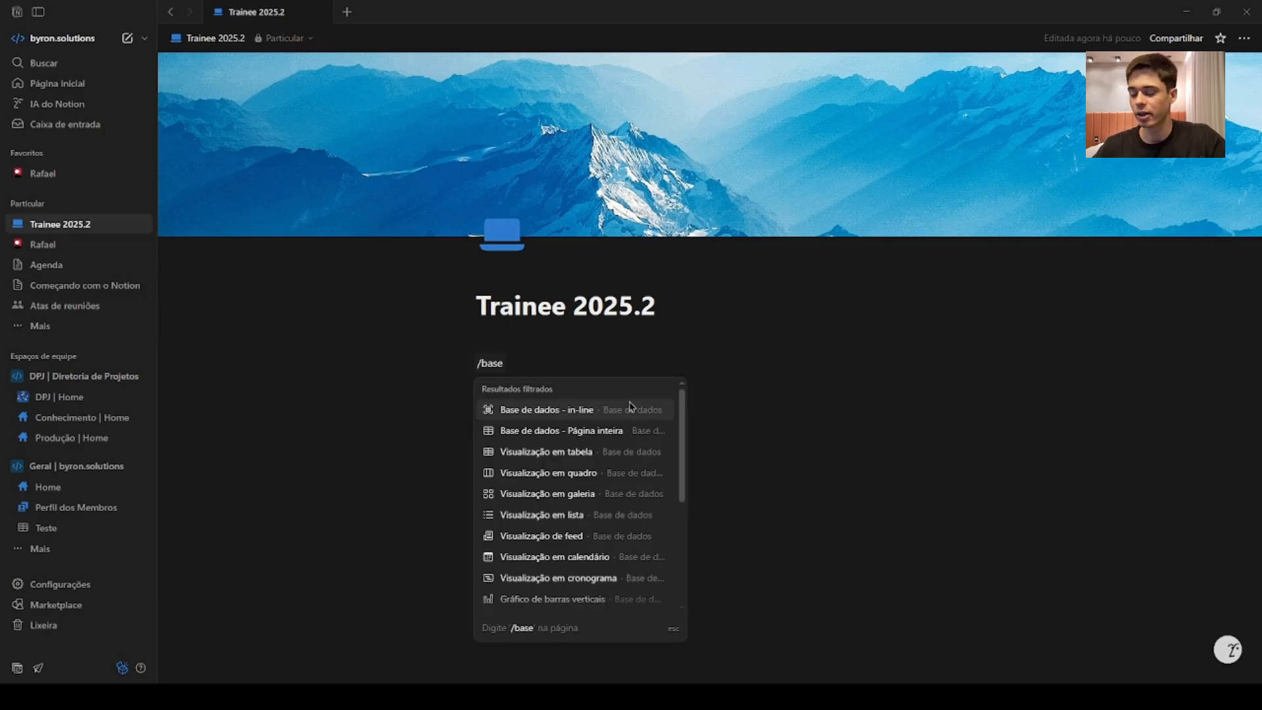
scroll(651, 526, "down", 3)
scroll(651, 460, "up", 3)
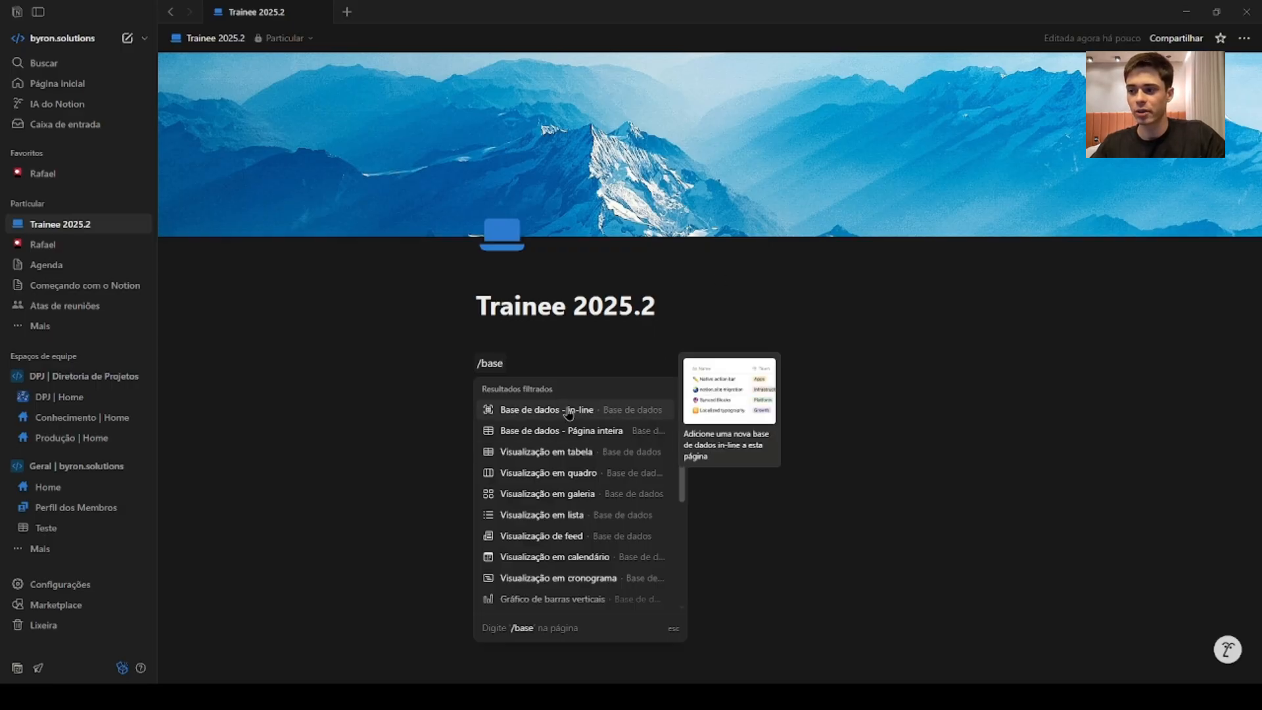
left_click(572, 435)
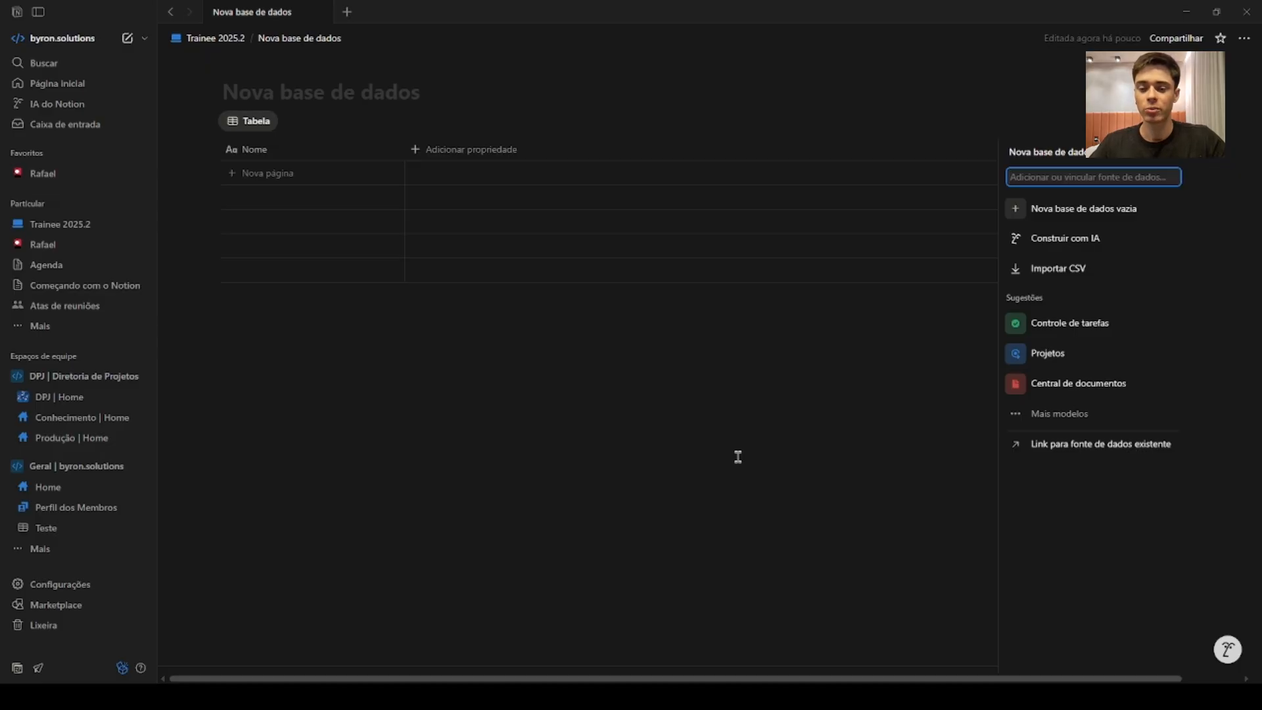
- Set the database up as a new empty one and title it "Tarefas"
mouse_move(1183, 342)
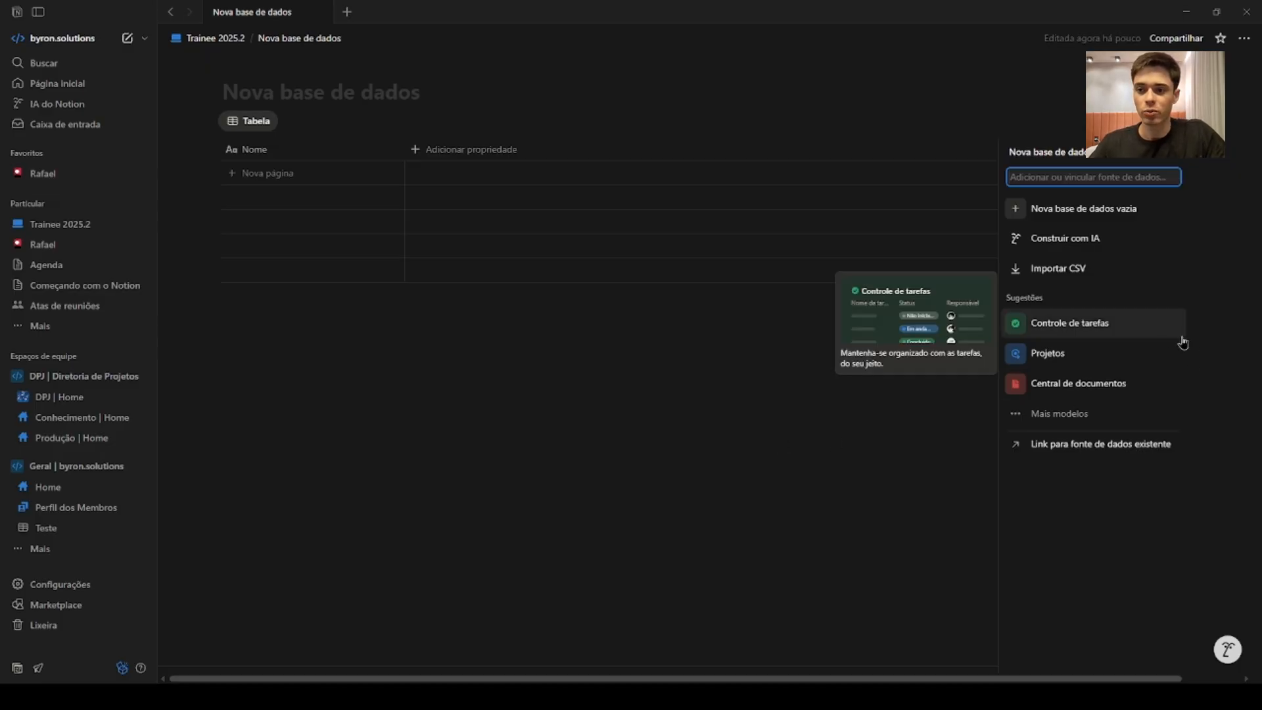
mouse_move(1142, 390)
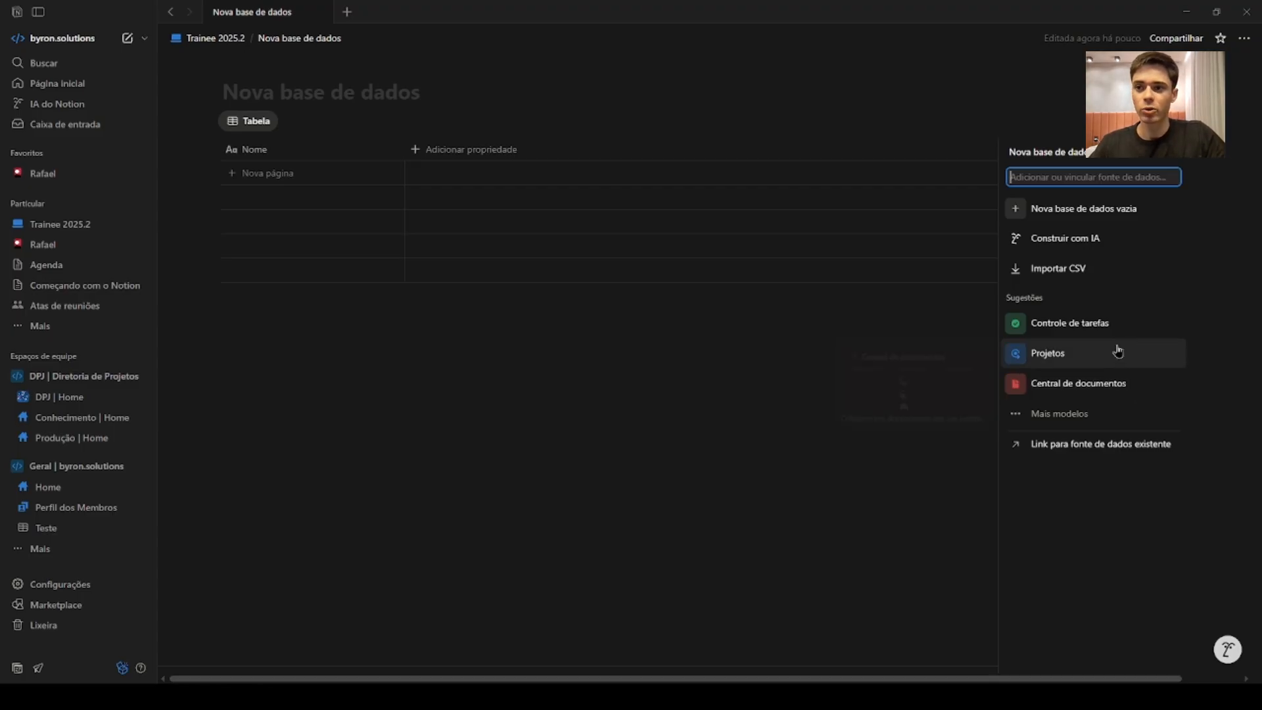
left_click(1143, 221)
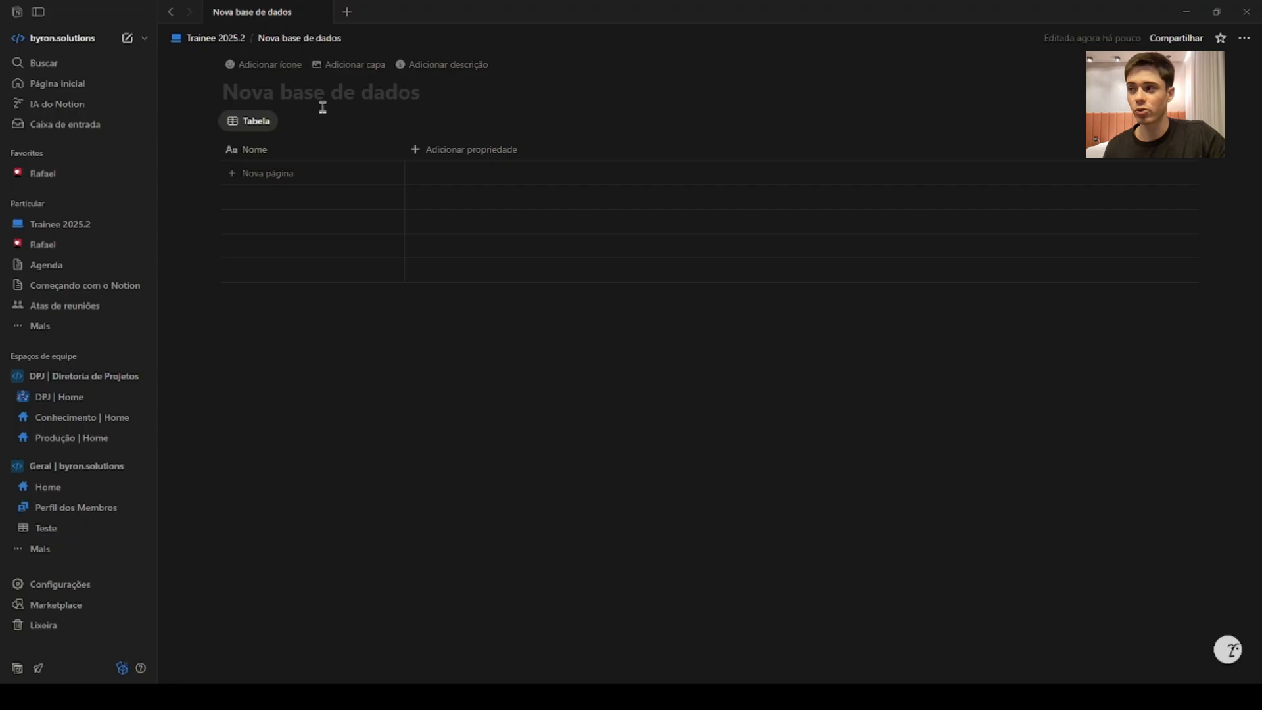
type("Tarefas")
- Add two entries to the Tarefas table named "tarefa 1" and "tarefa 2"
left_click(296, 173)
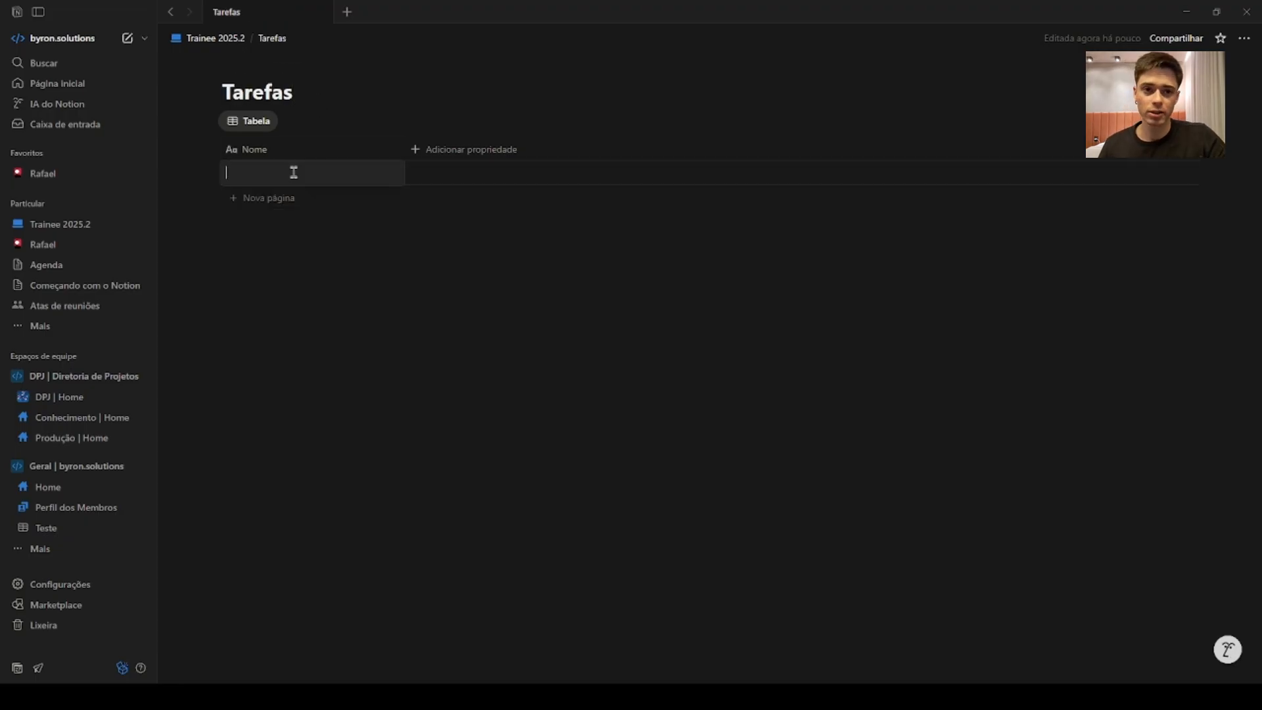
type("tarefa 1")
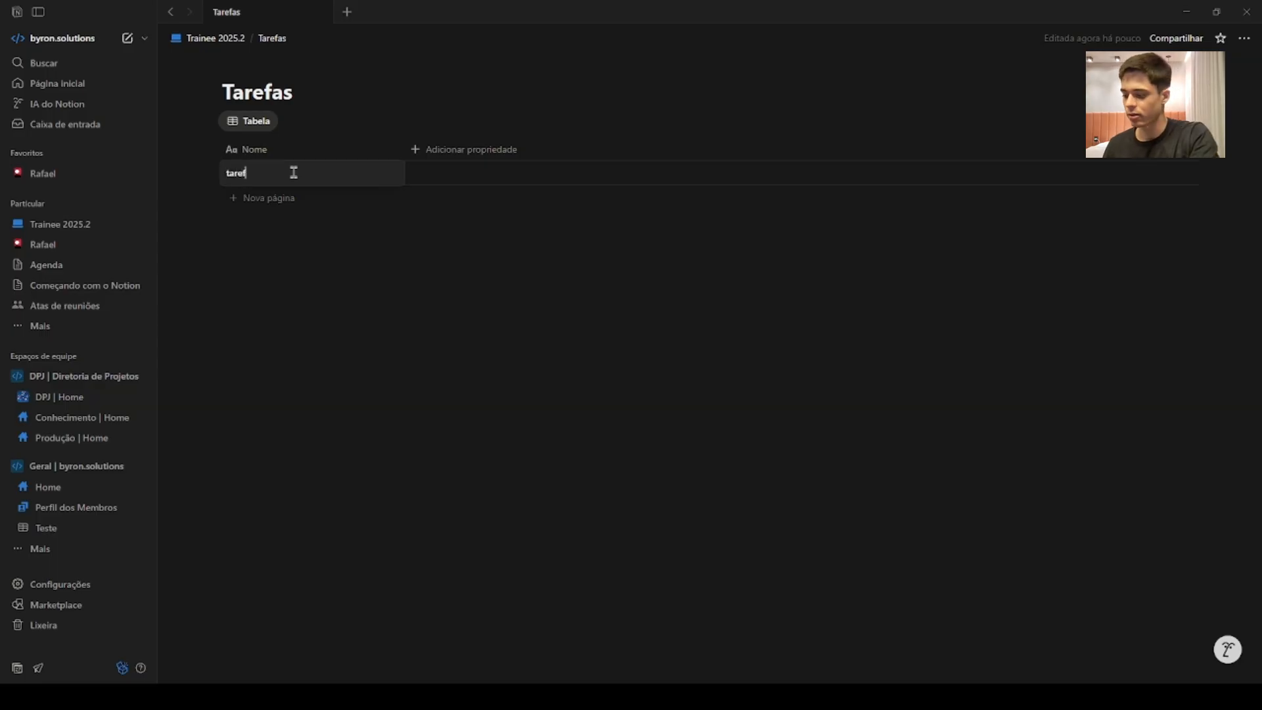
left_click(272, 198)
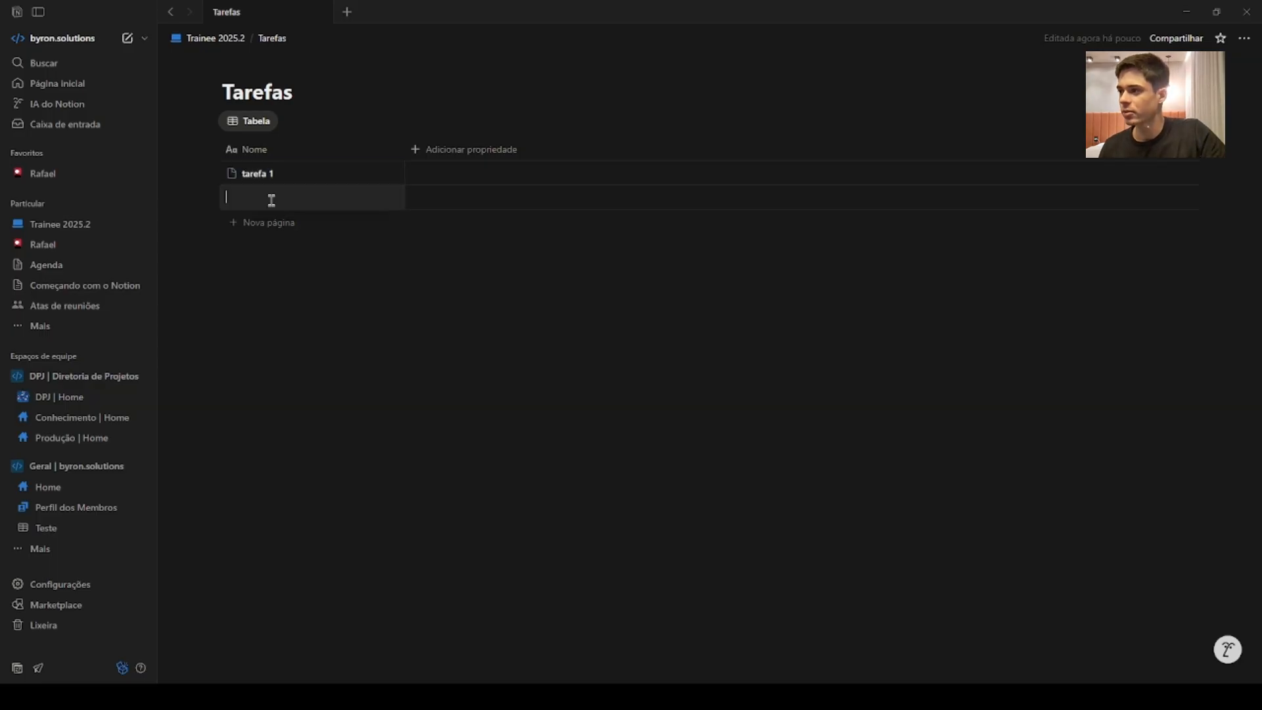
type("tarefa 2")
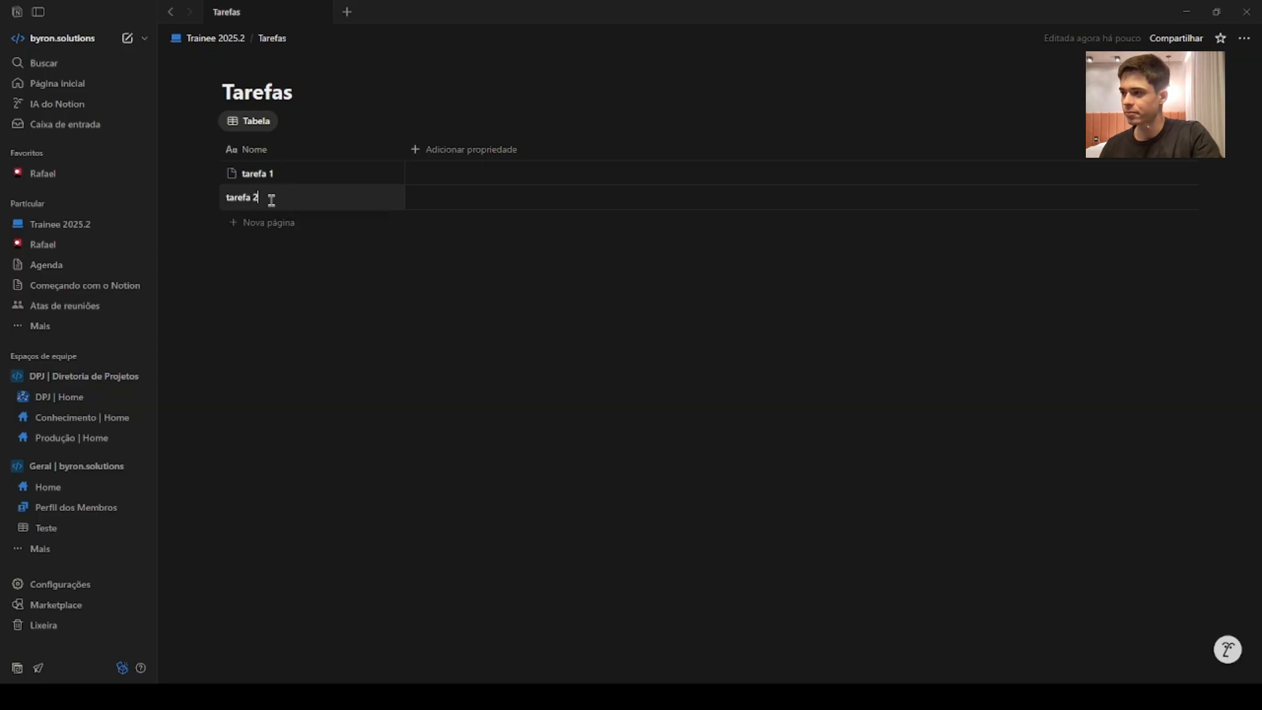
key("Return")
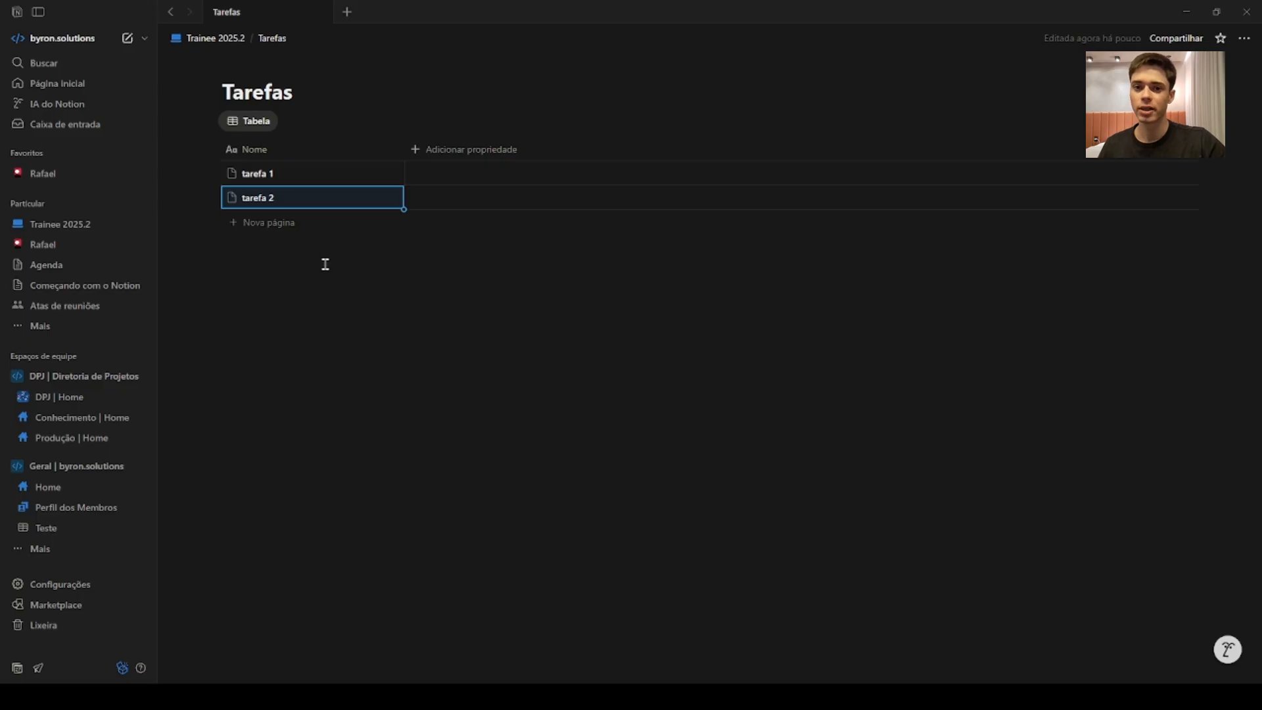
left_click(432, 203)
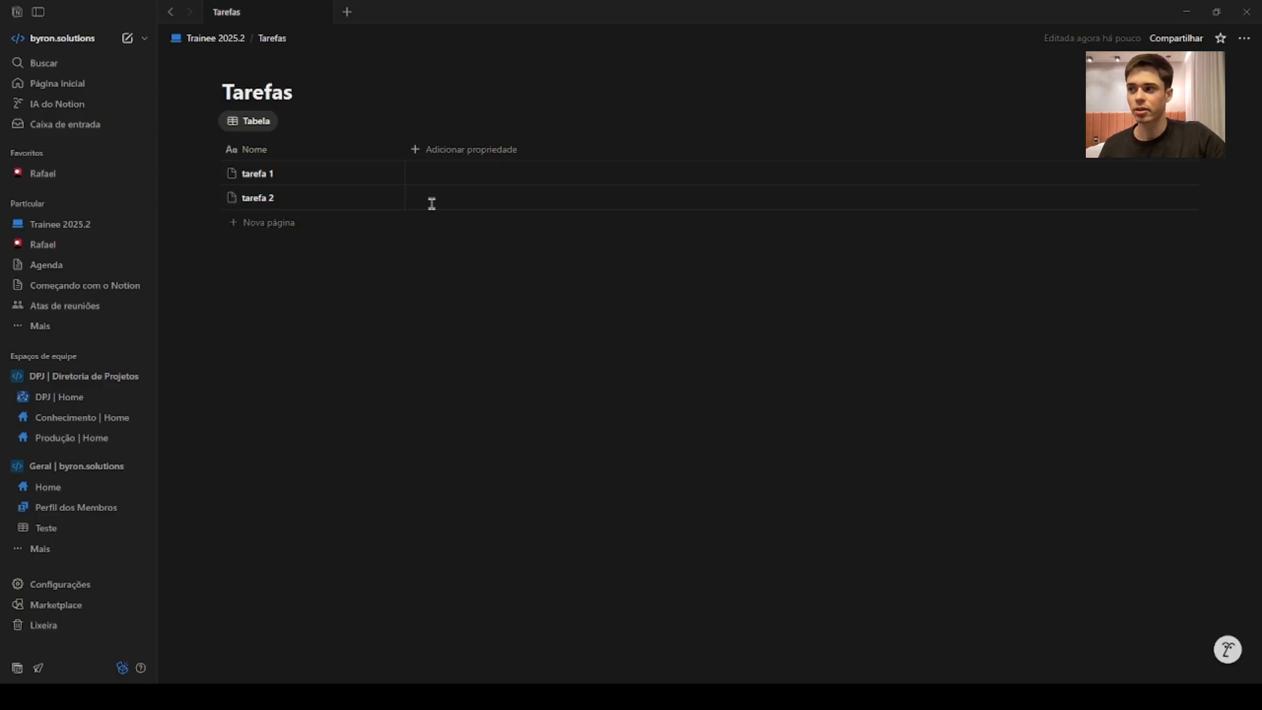
- Add the suggested Status da Tarefa property, setting tarefa 1 to Em andamento and tarefa 2 to Concluído
left_click(464, 153)
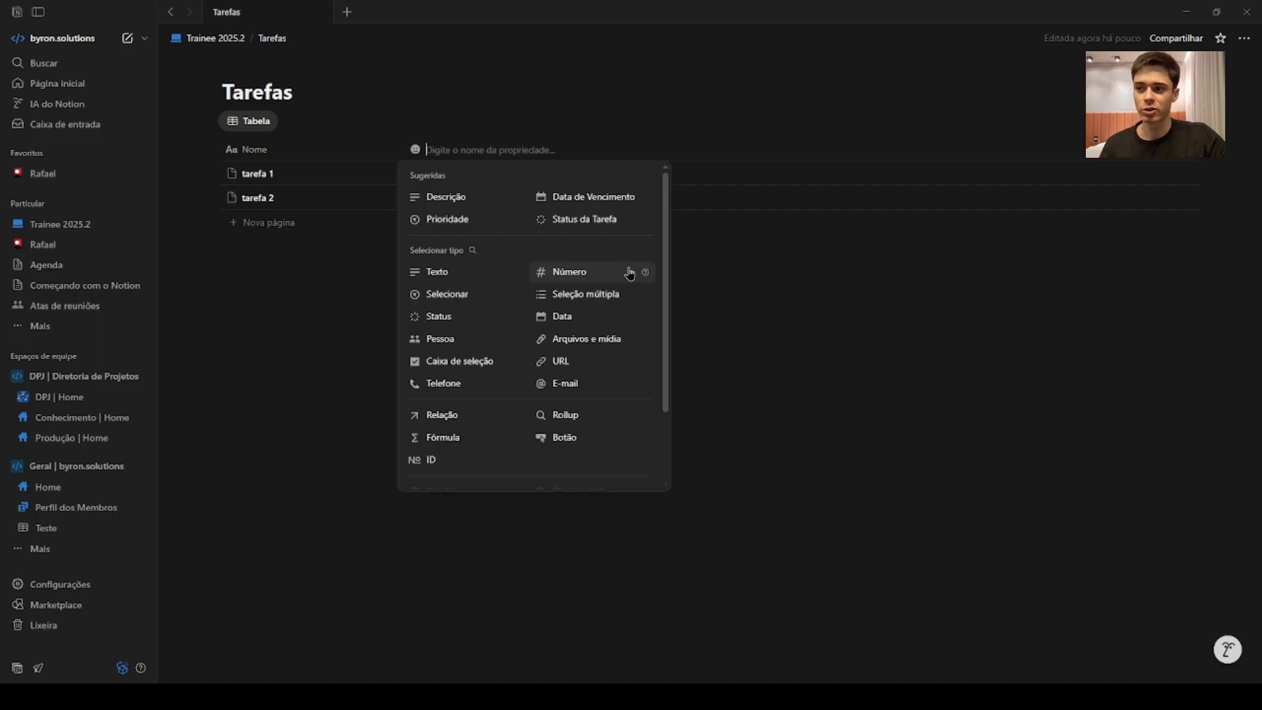
left_click(605, 234)
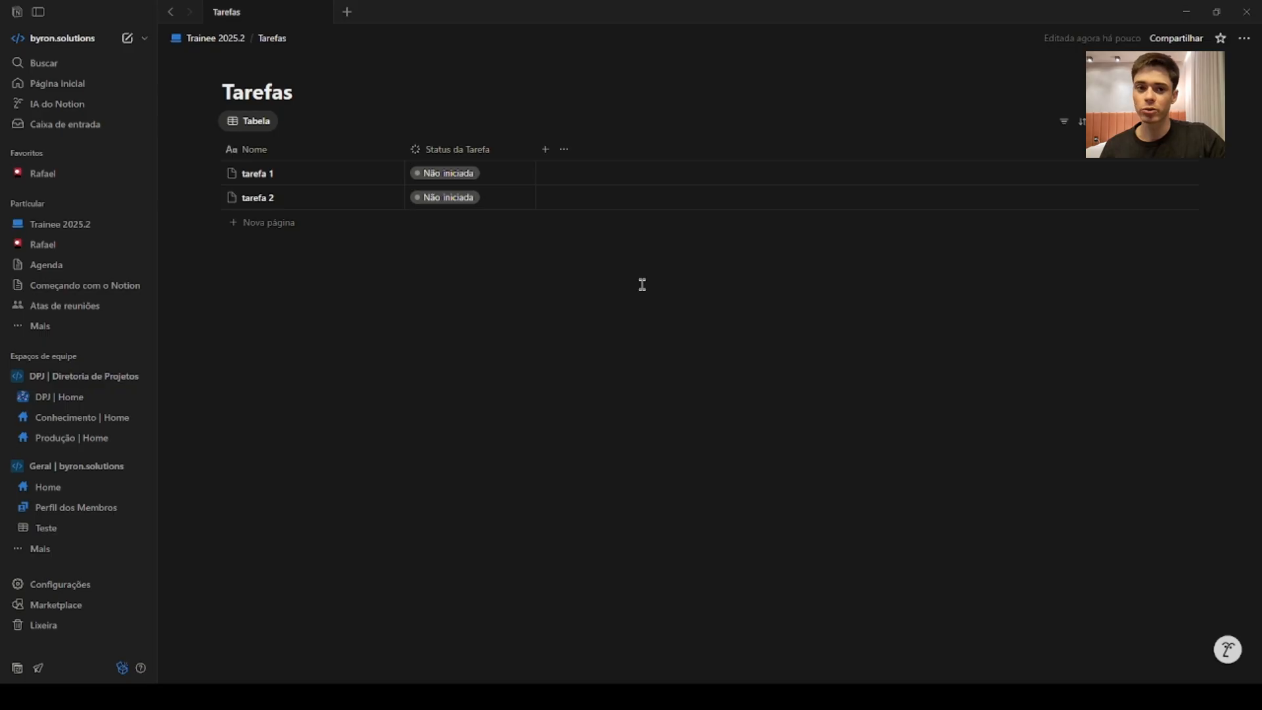
left_click(467, 174)
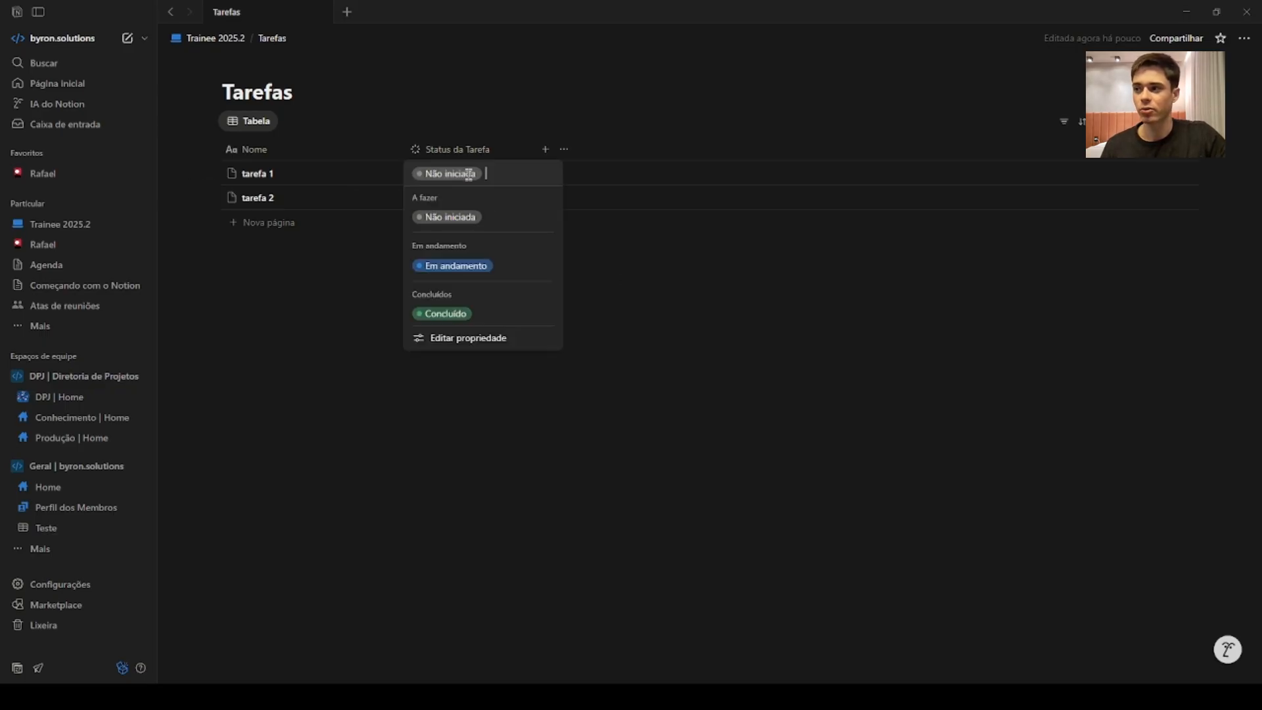
left_click(482, 276)
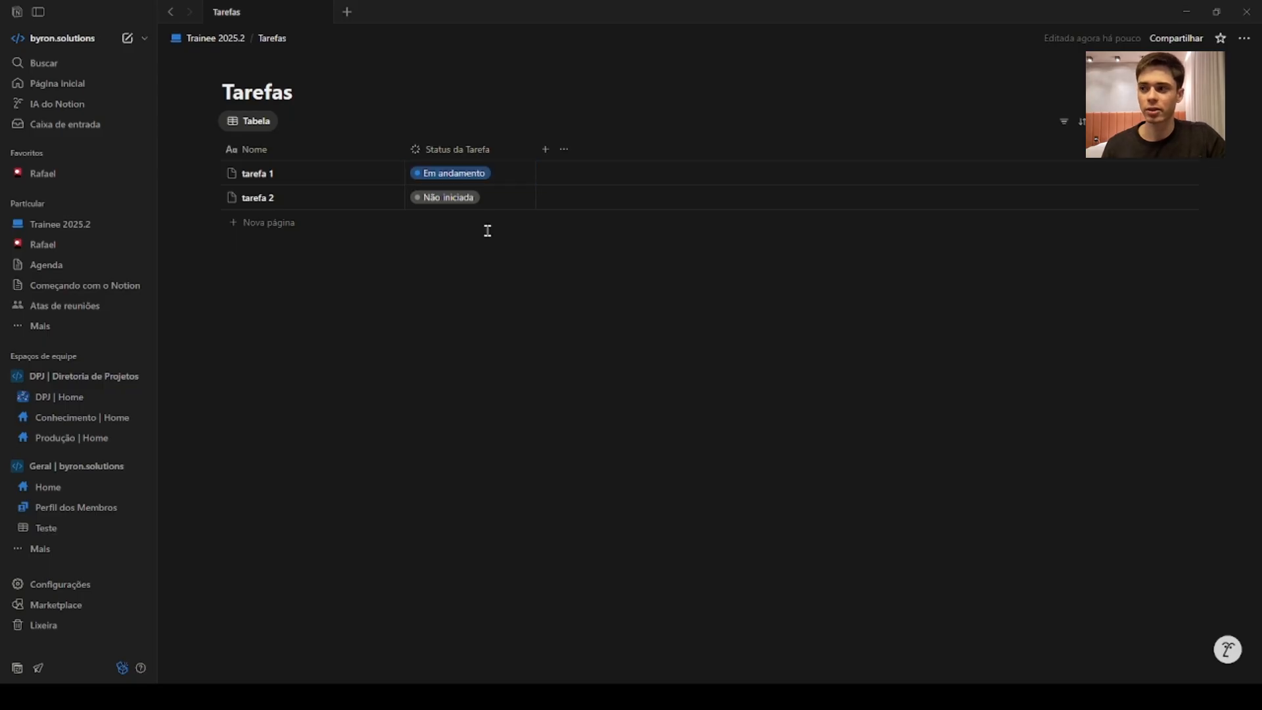
left_click(485, 198)
left_click(472, 339)
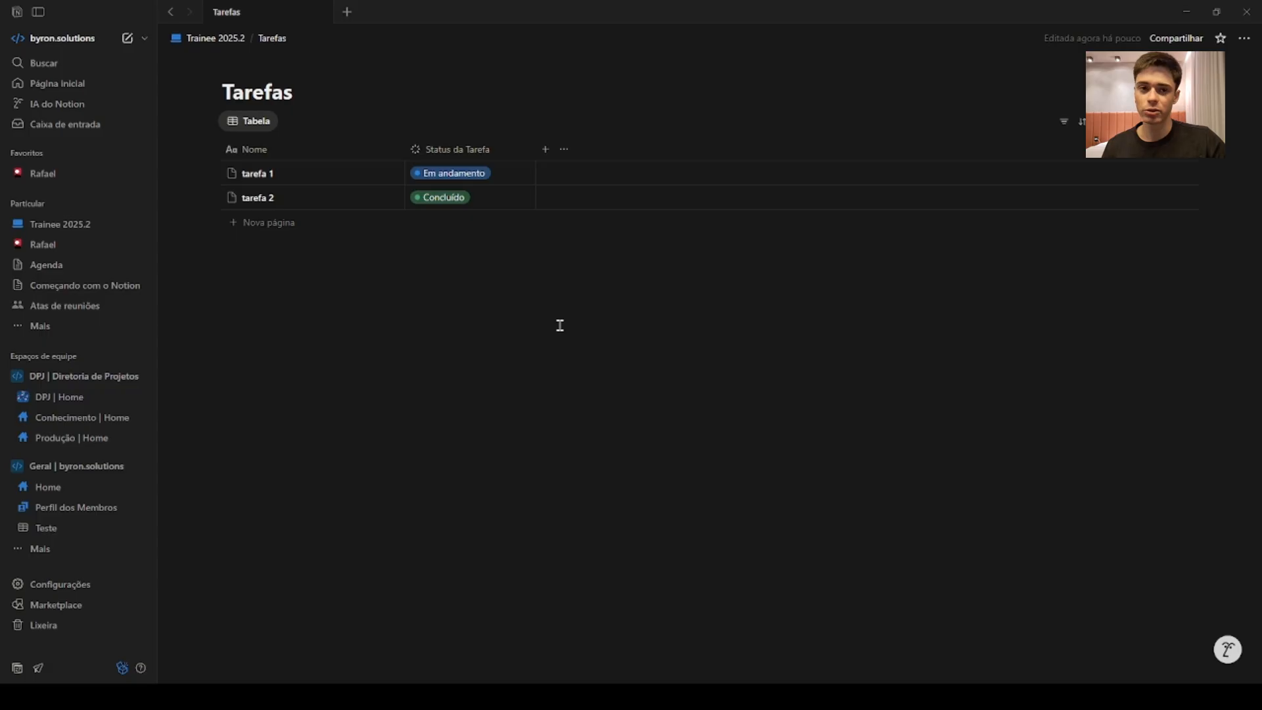
- Add a property of type Selecionar to the table and rename it "Categoria"
left_click(545, 150)
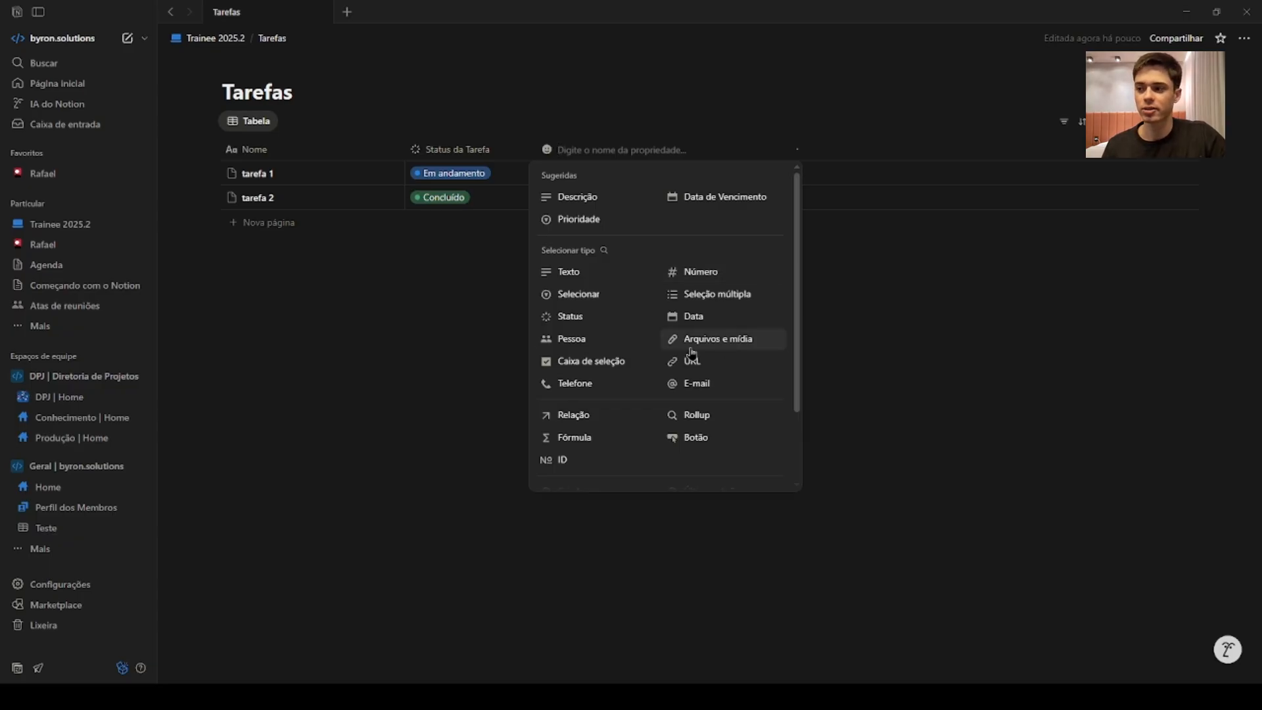
left_click(578, 294)
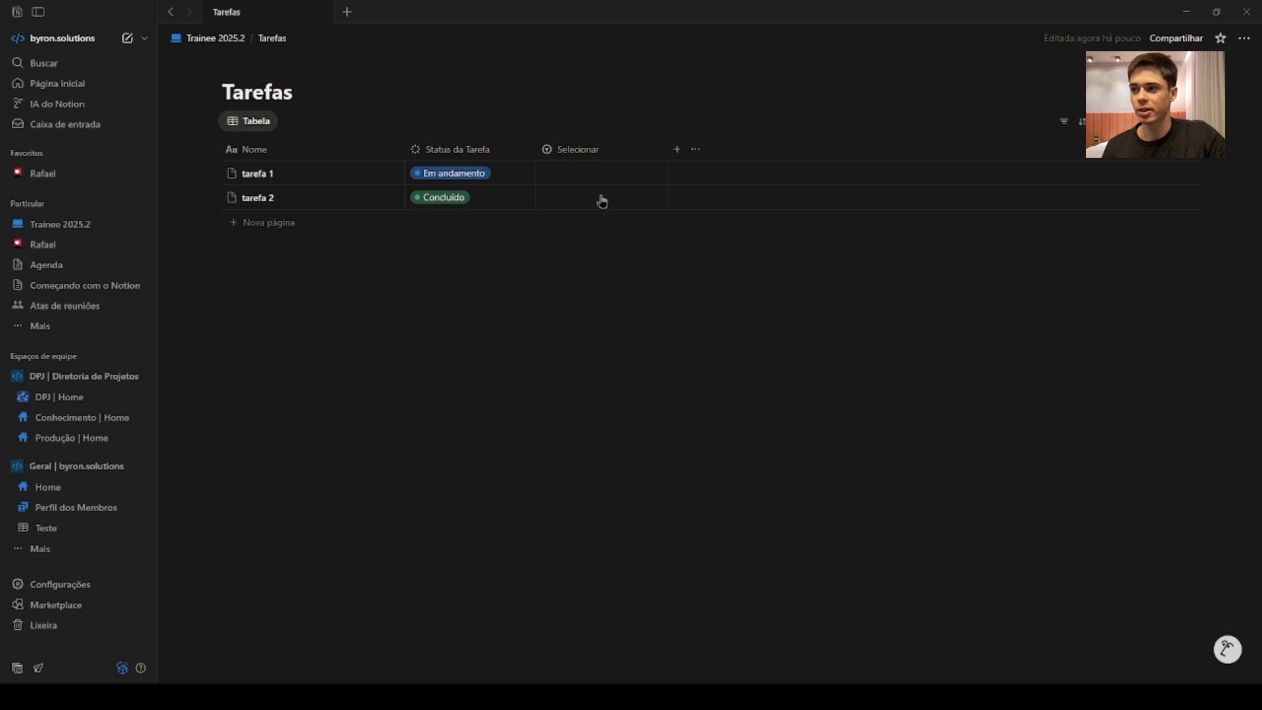
left_click(592, 151)
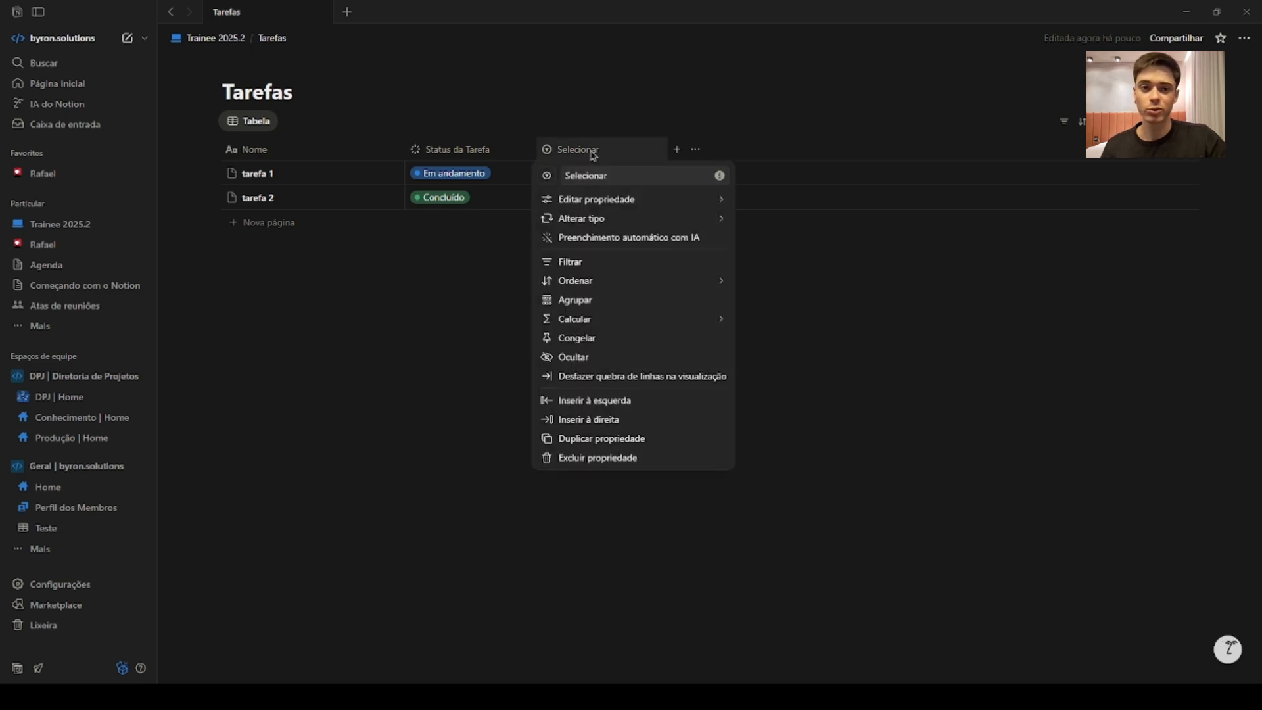
left_click(624, 180)
left_click(656, 218)
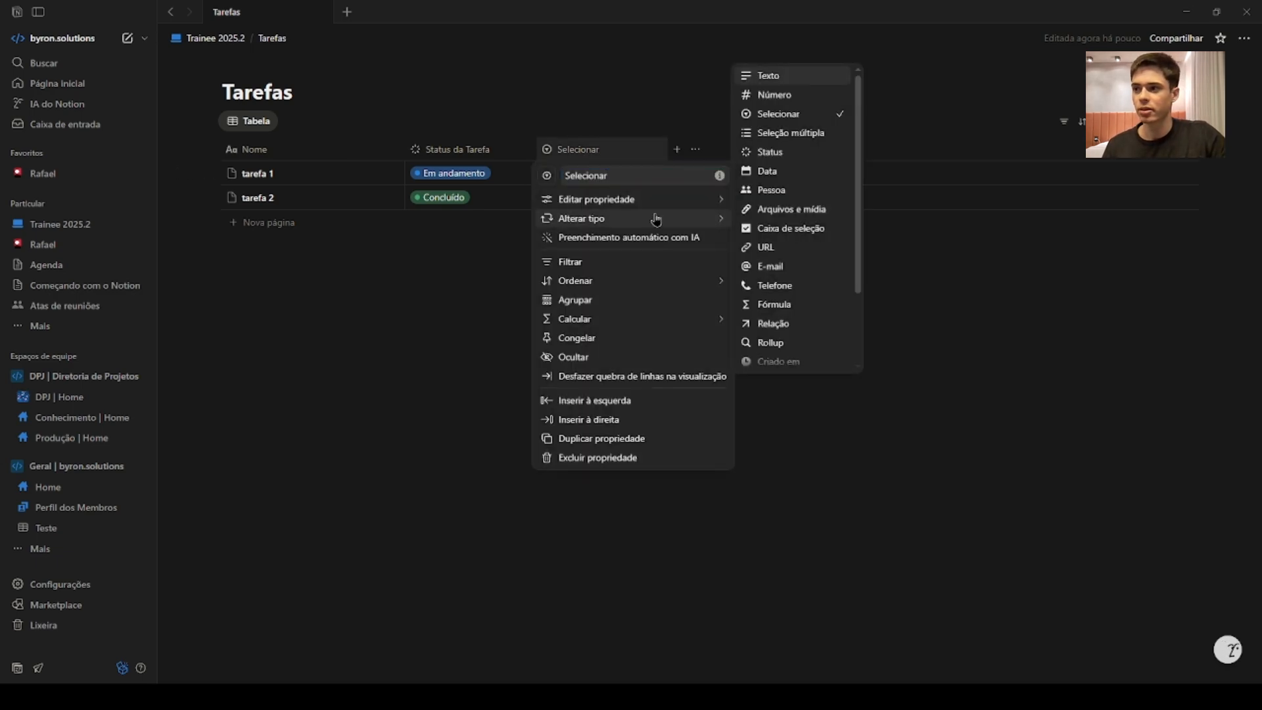
left_click(631, 178)
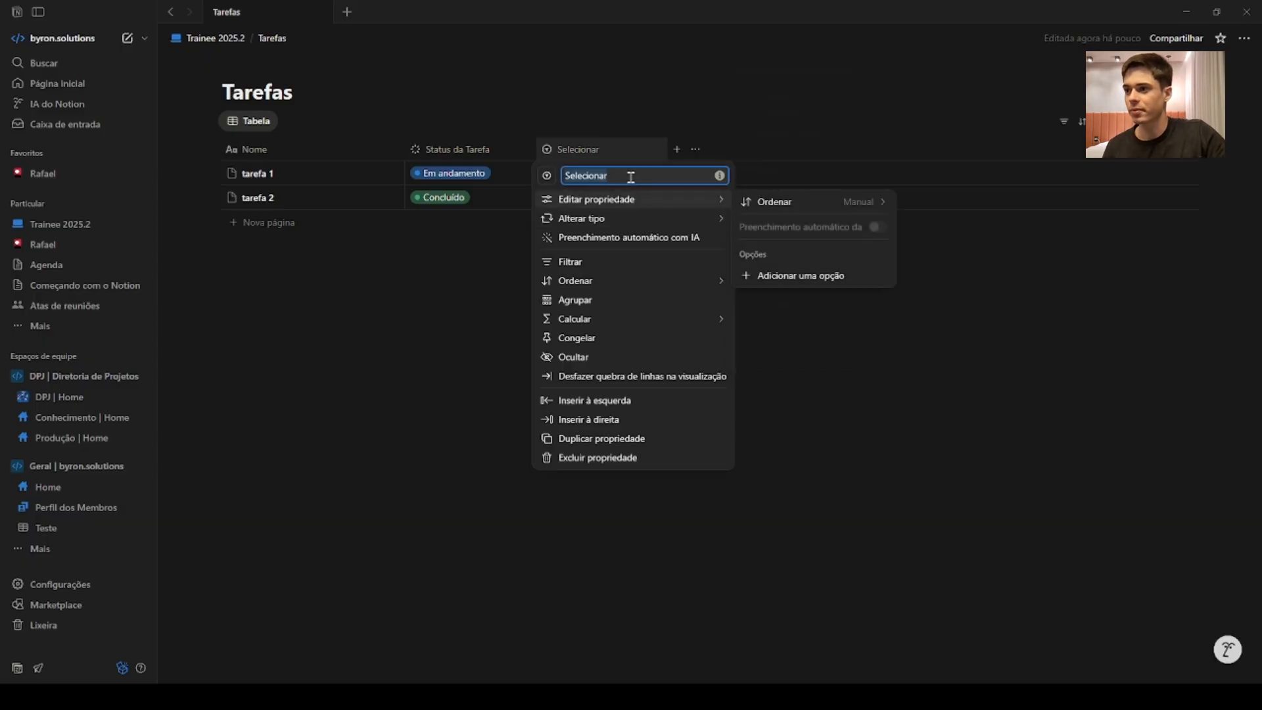
key("BackSpace")
type("Categoria")
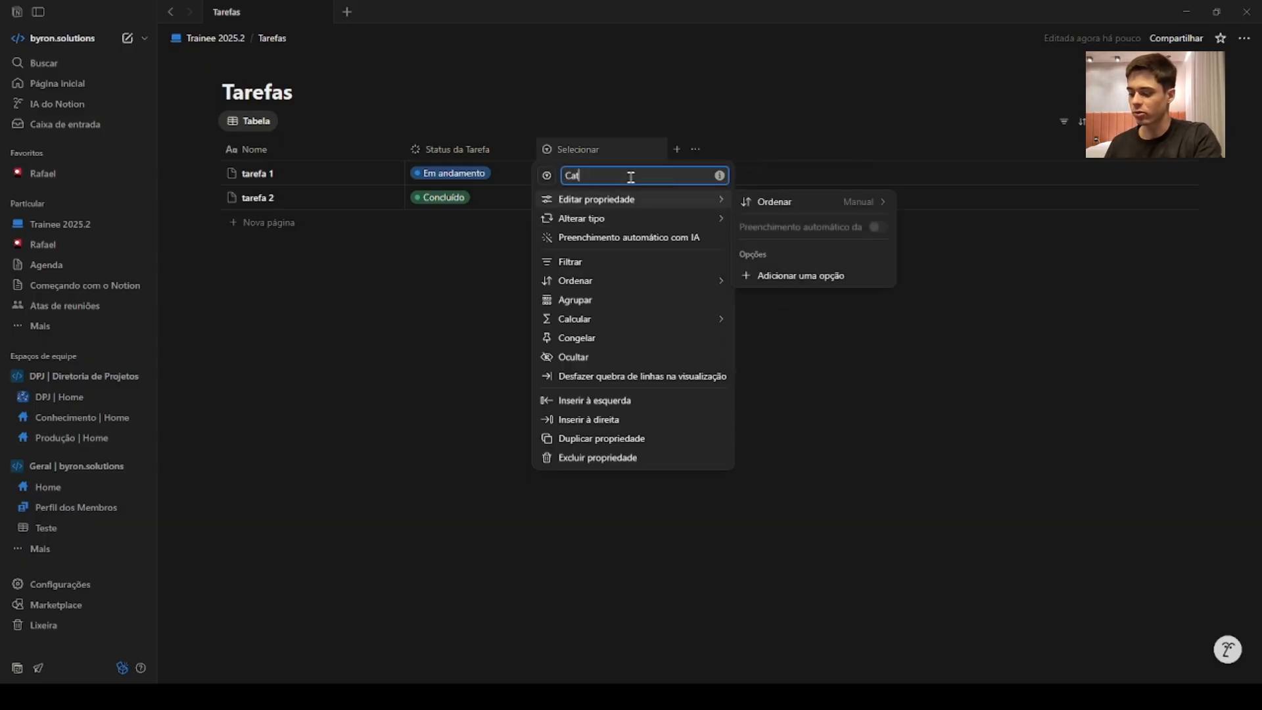
- Create the options "lista" and "apresentação" for the Categoria property
left_click(799, 276)
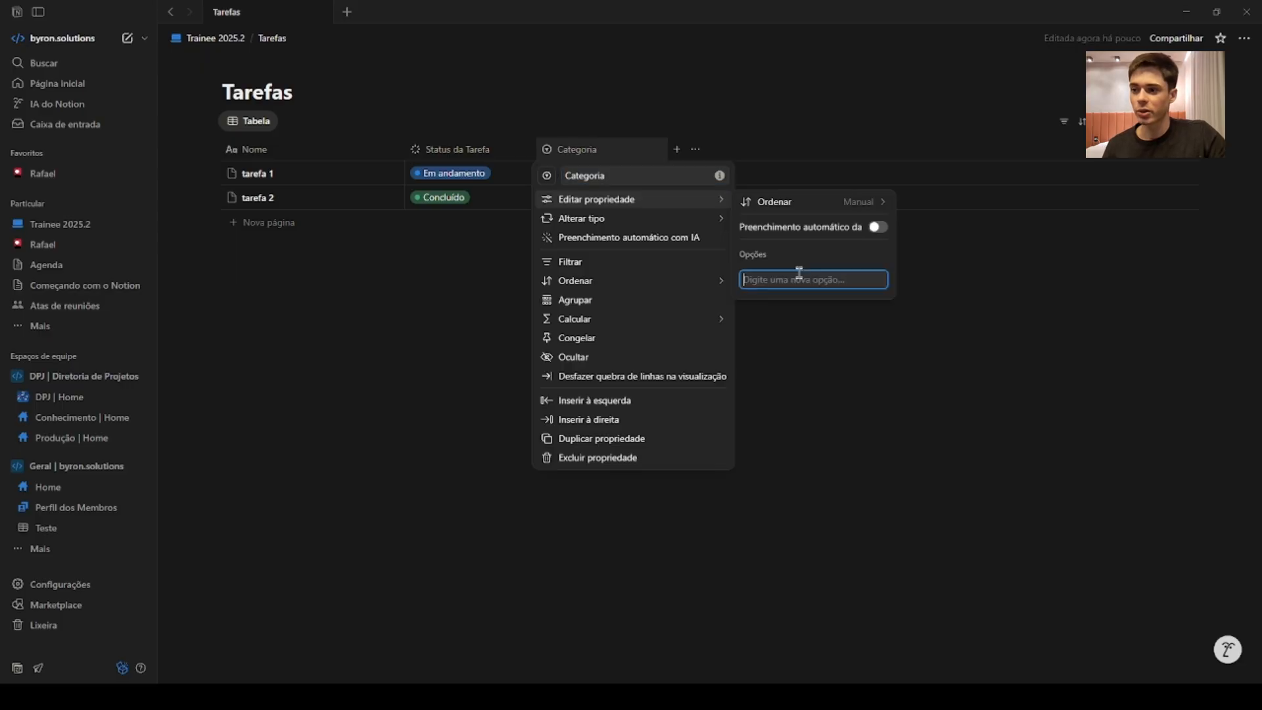
type("lista")
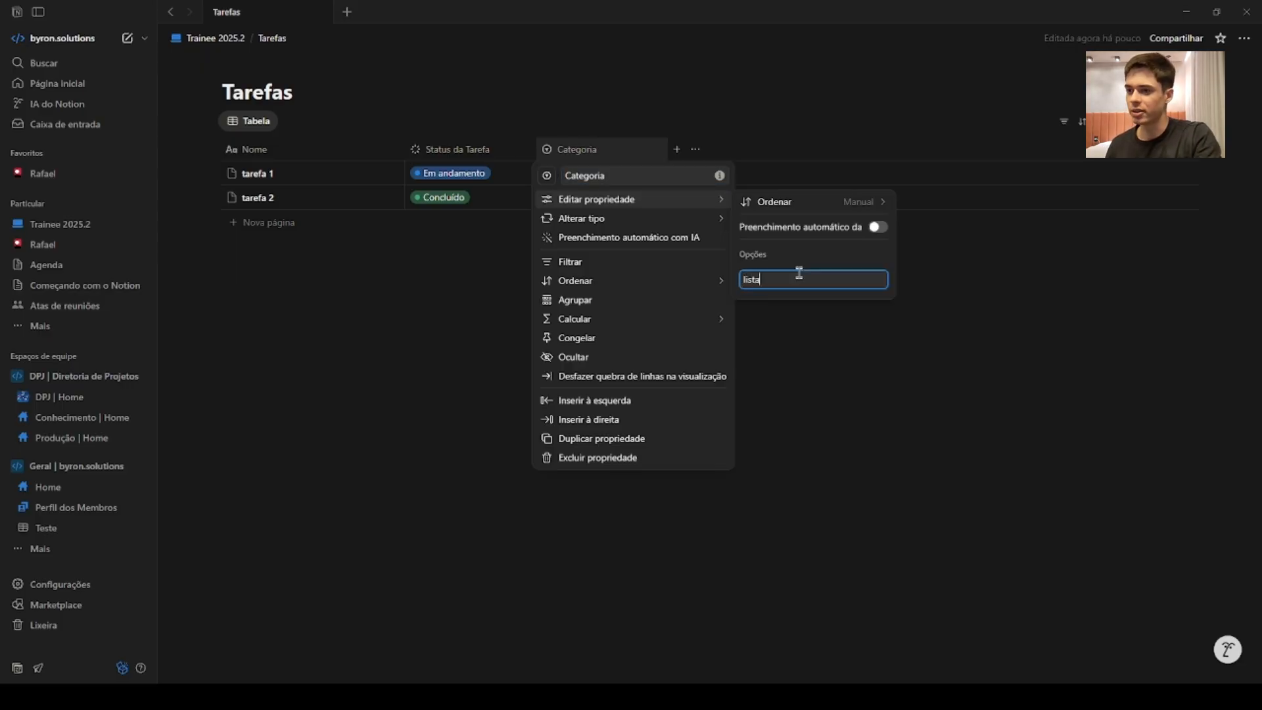
key("Return")
type("apresen")
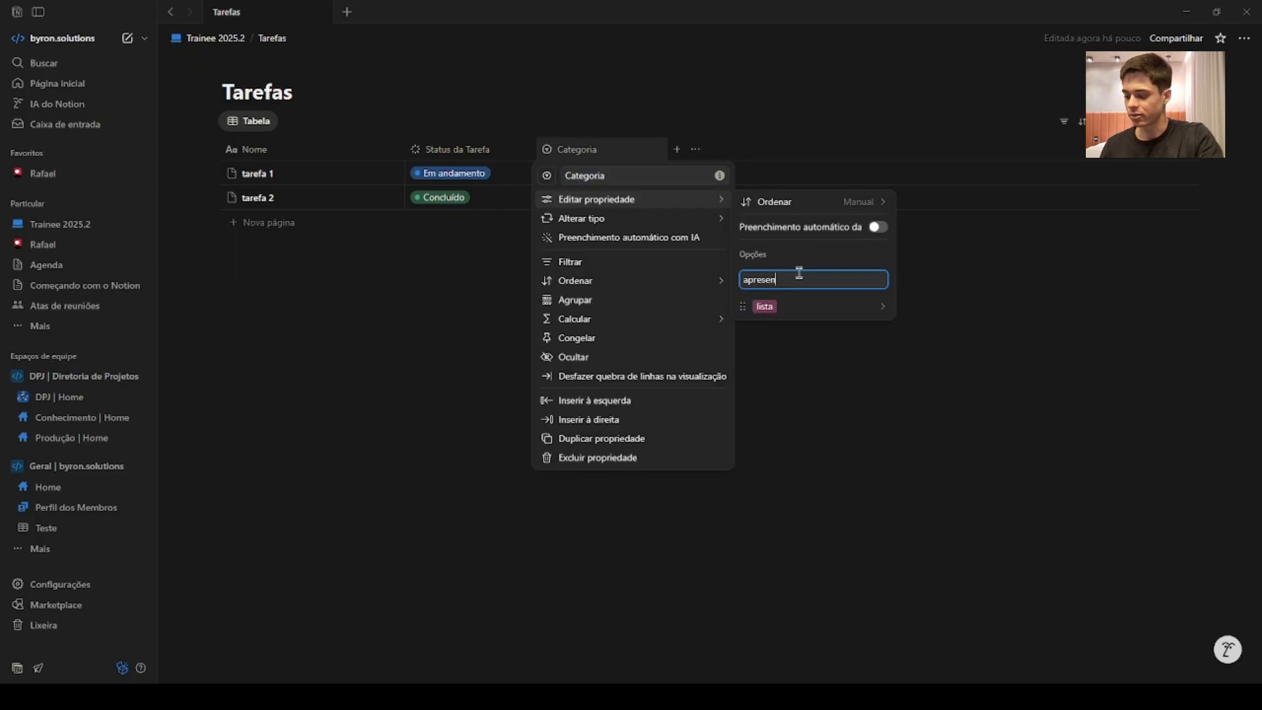
type("tação")
key("Return")
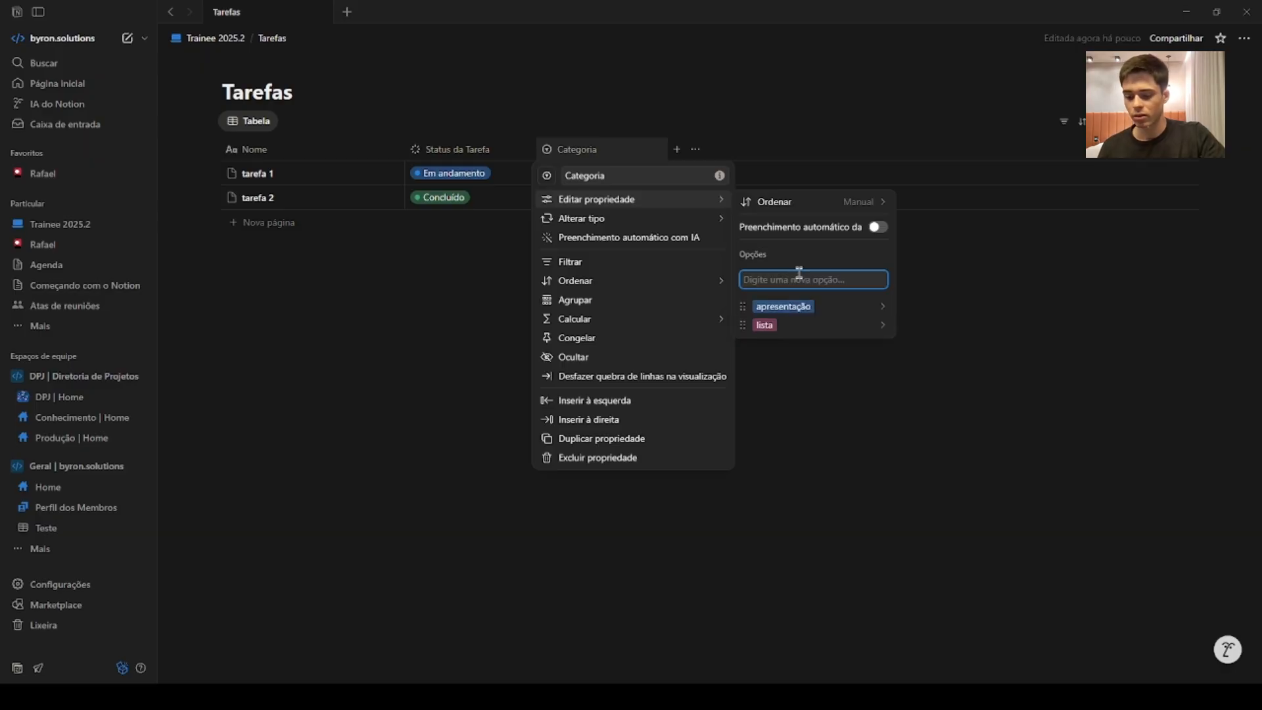
left_click(746, 326)
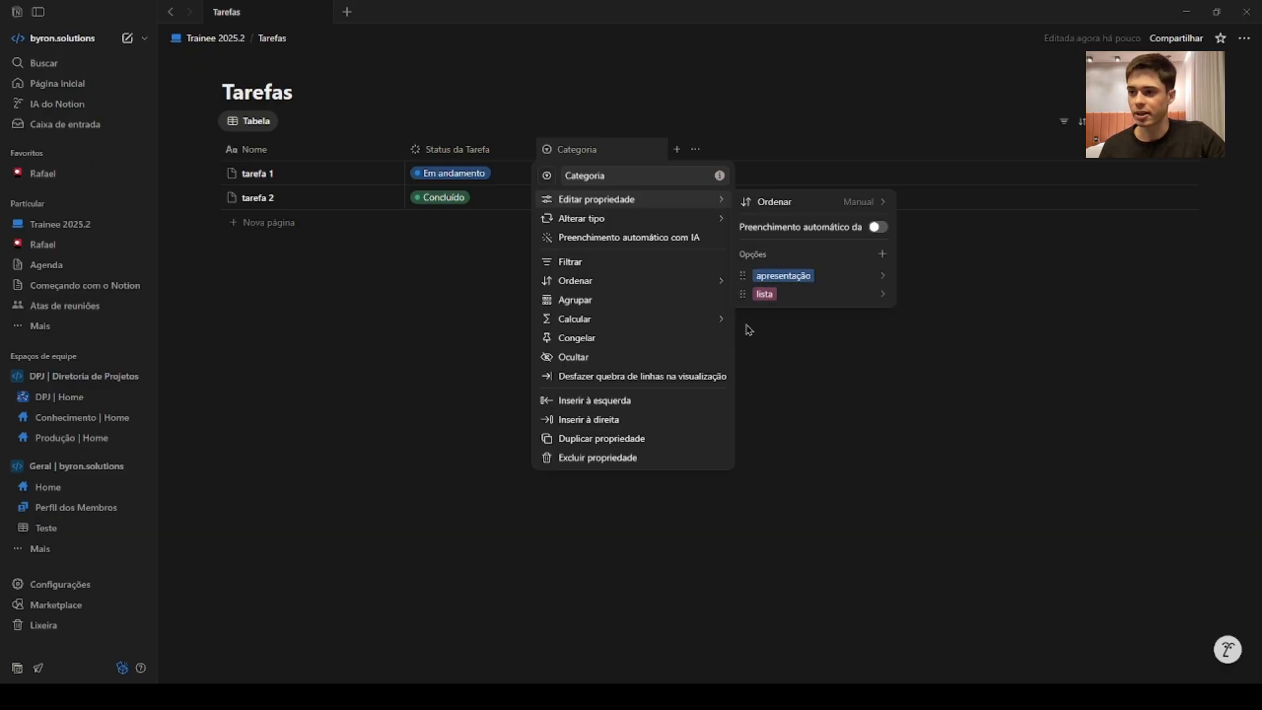
- Change the colour of the lista option to Laranja and finish editing the Categoria property
left_click(749, 296)
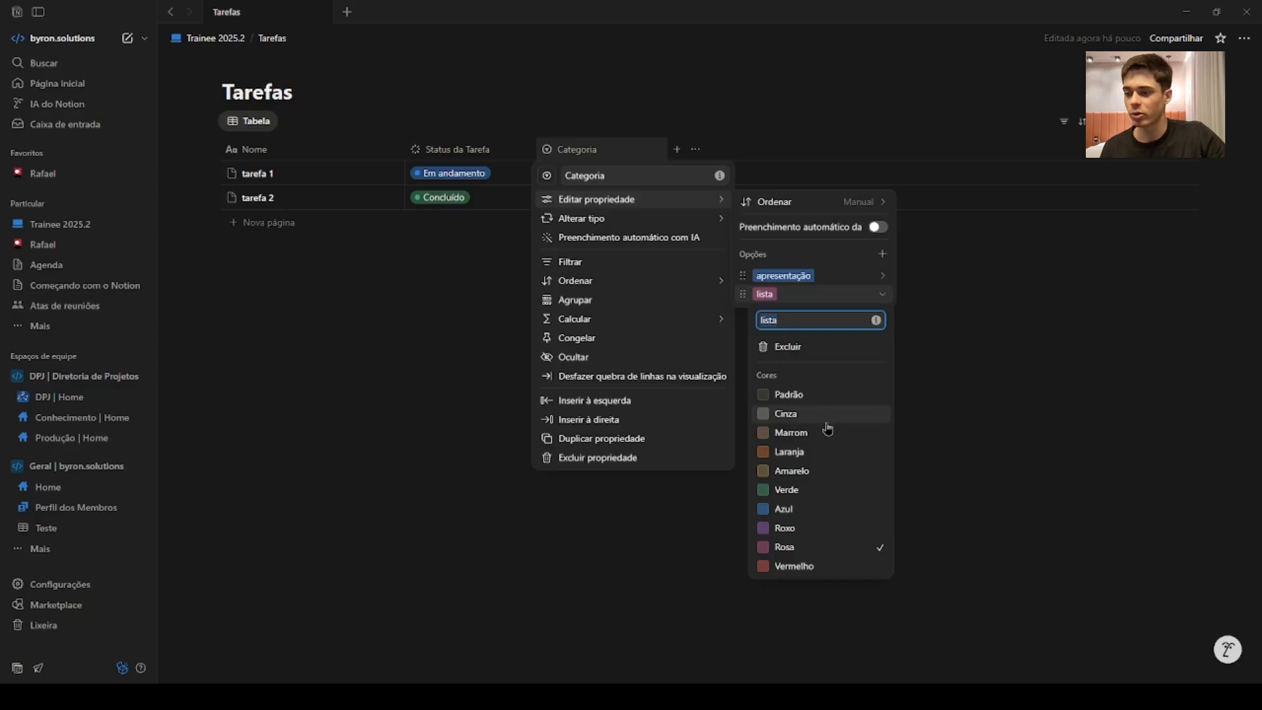
left_click(817, 454)
left_click(1029, 395)
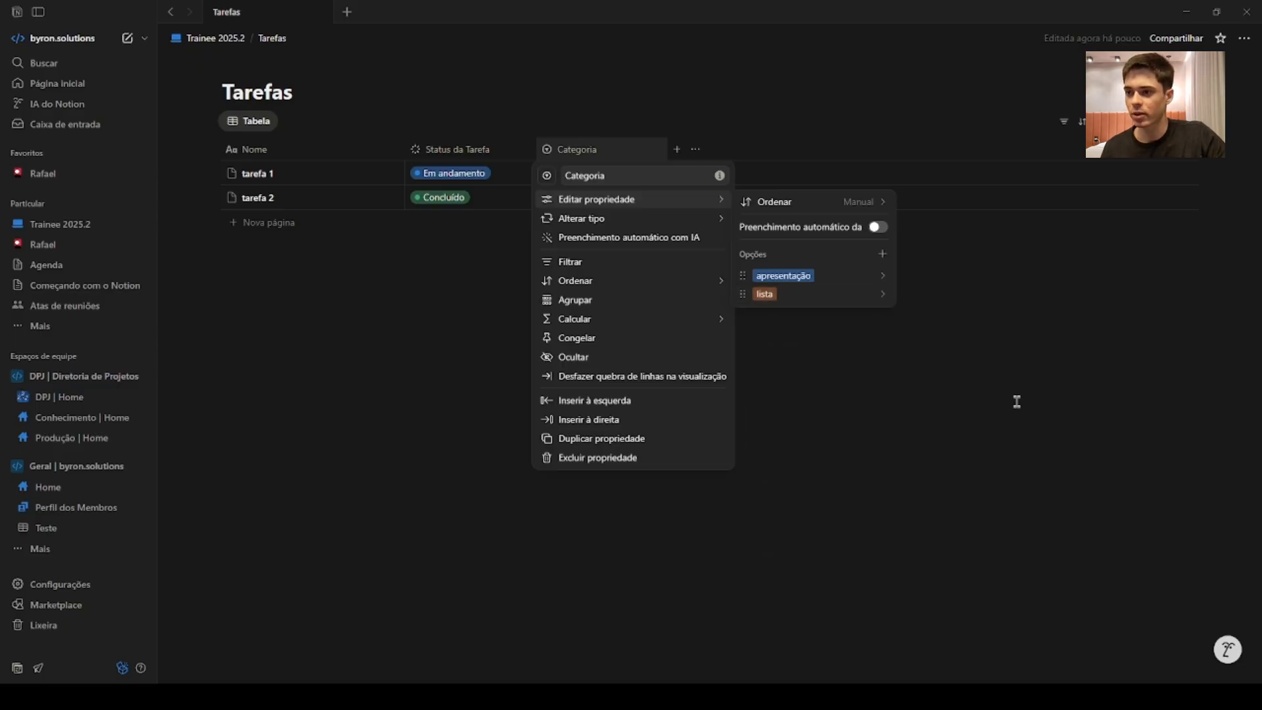
left_click(1017, 402)
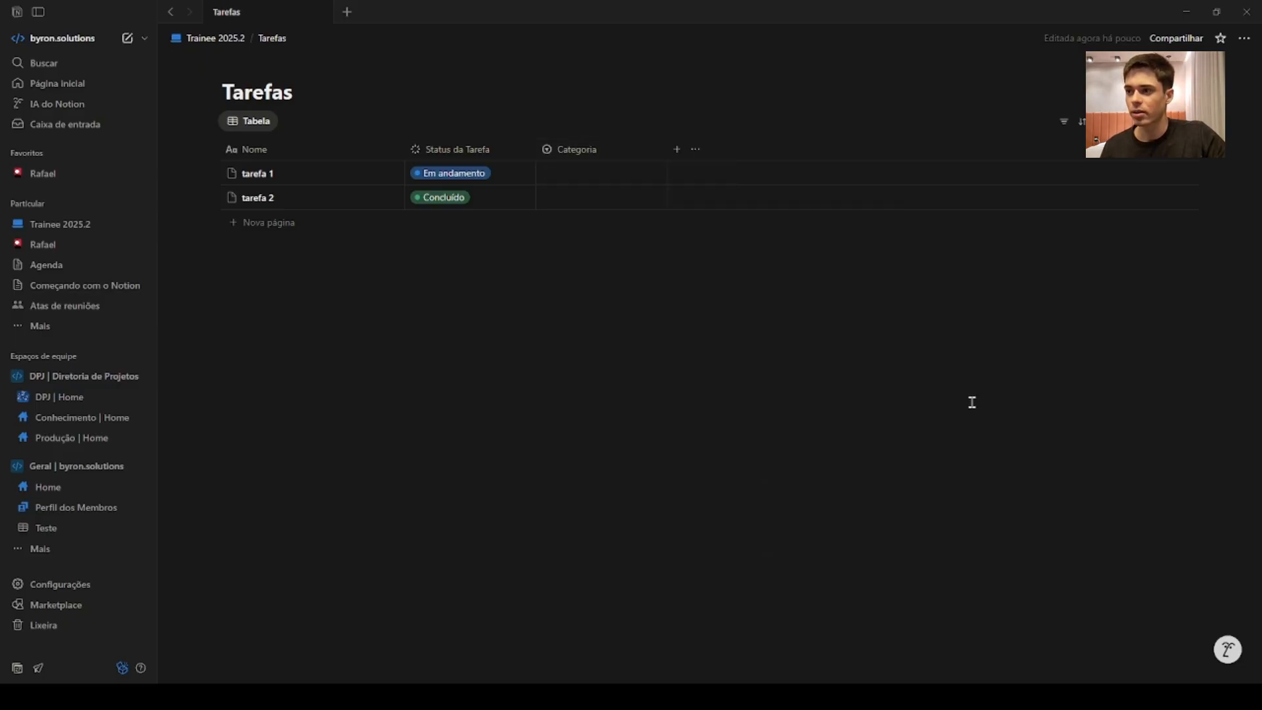
- Assign the category lista to tarefa 1 and apresentação to tarefa 2
left_click(603, 178)
left_click(631, 235)
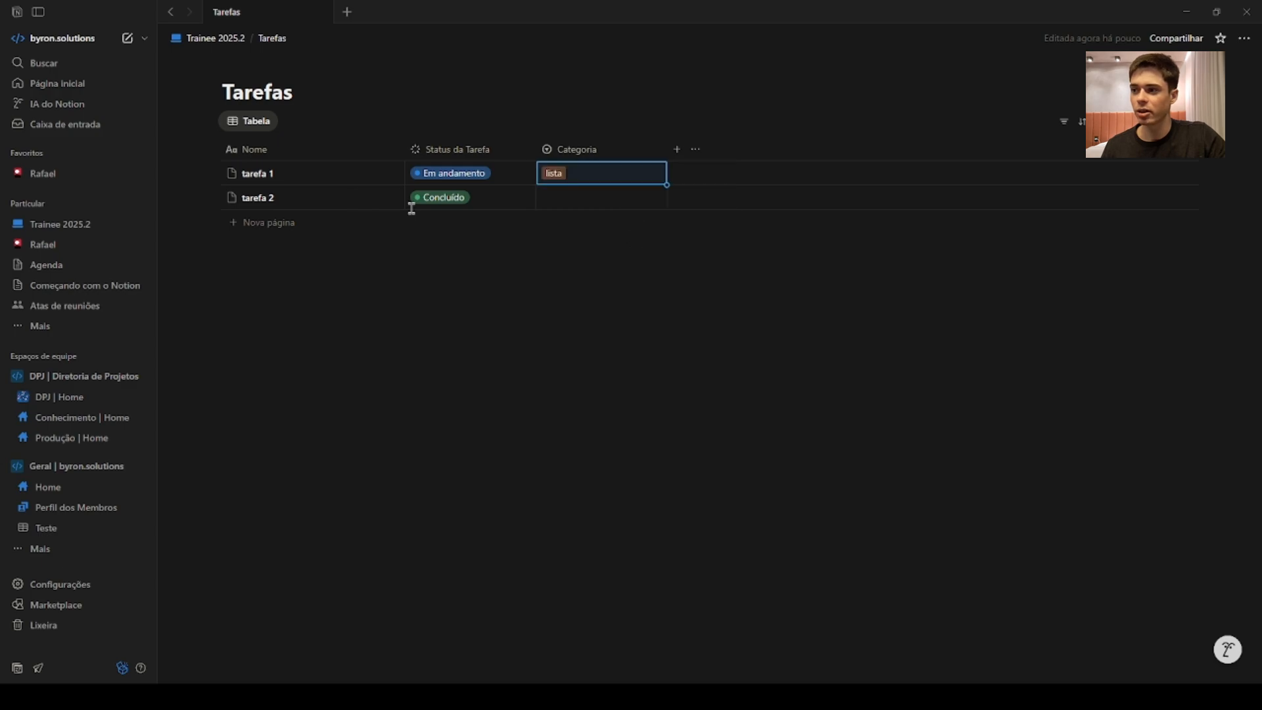
left_click(576, 205)
left_click(594, 242)
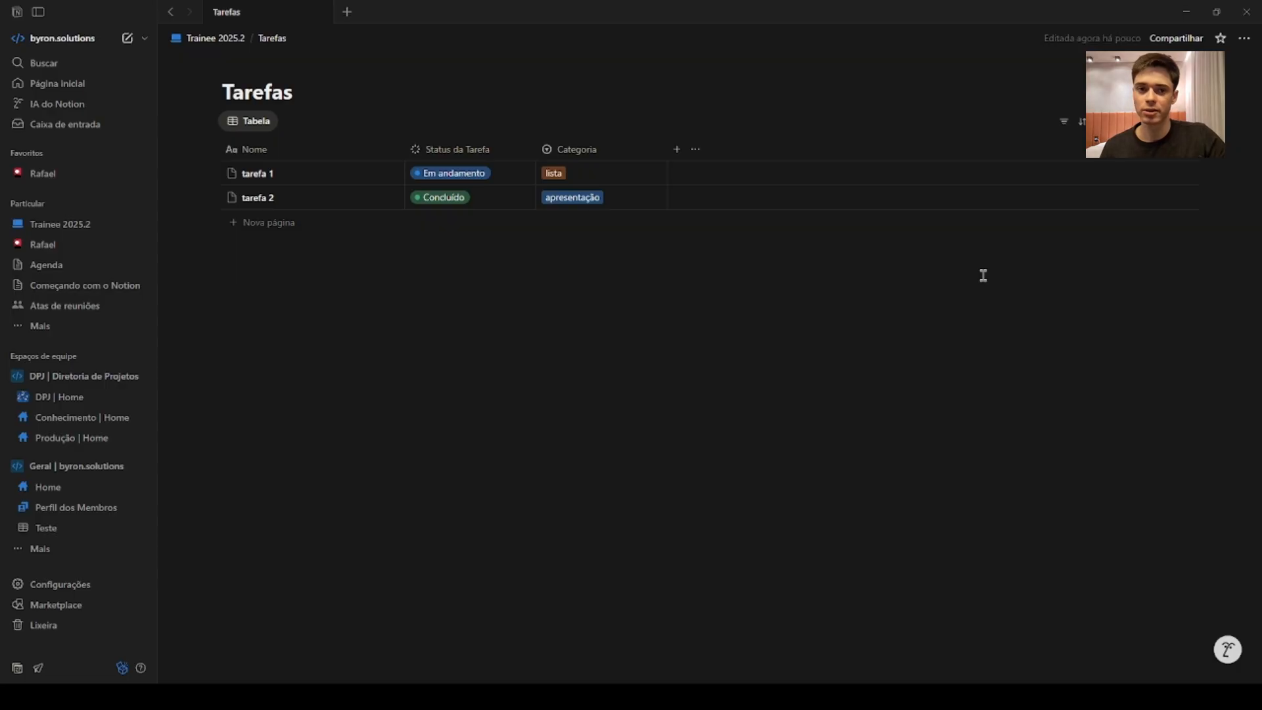
- Add a property of type Caixa de seleção to the Tarefas table and name it "Concluido"
left_click(677, 150)
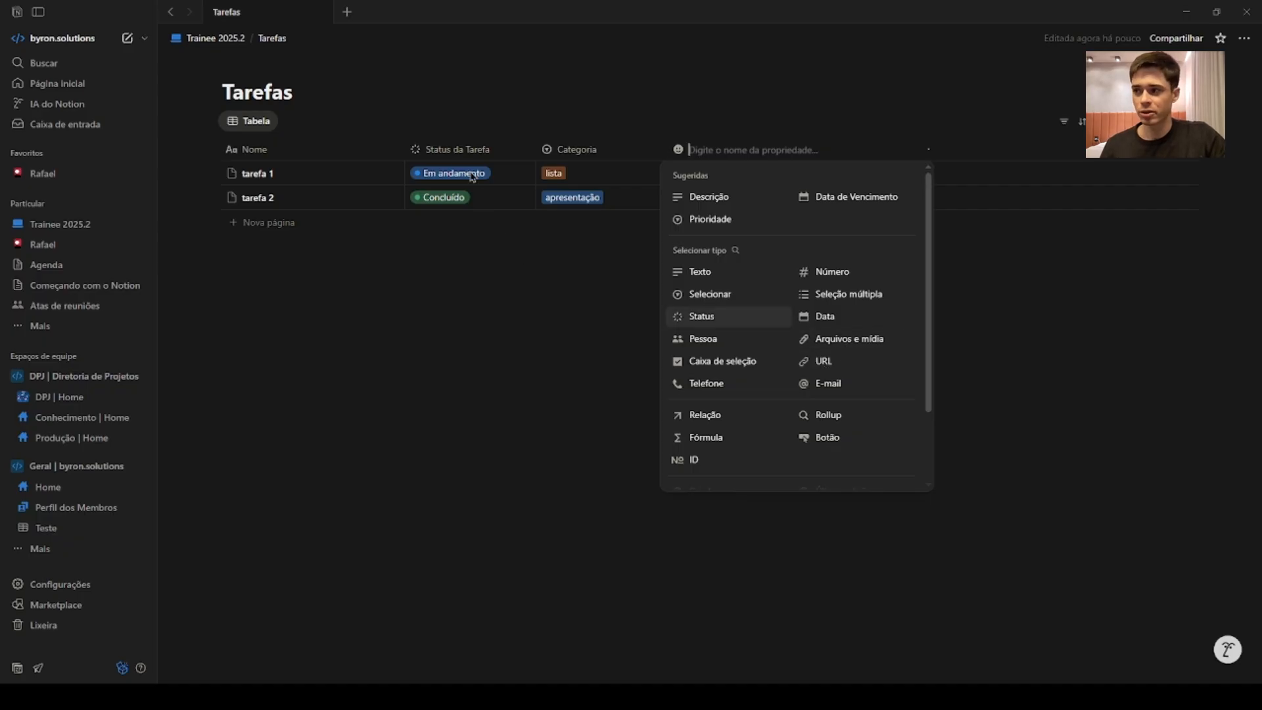
left_click(732, 370)
left_click(737, 150)
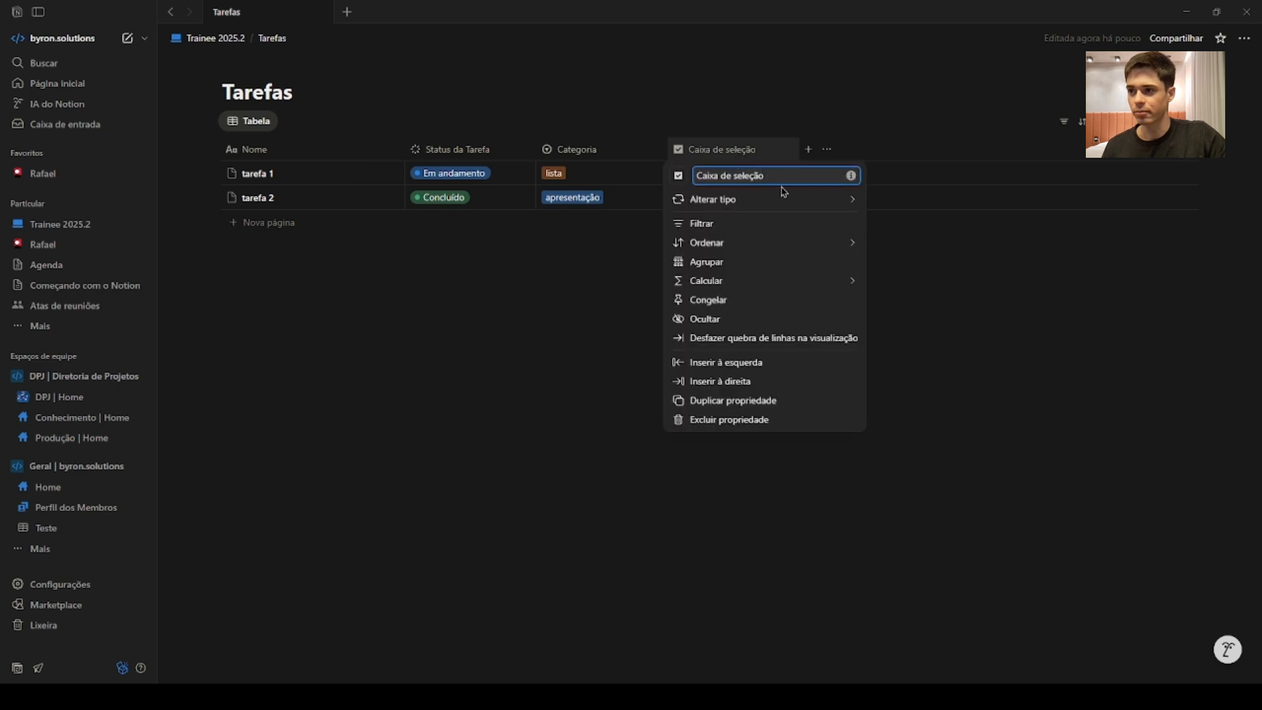
key("BackSpace")
key("BackSpace")
key("BackSpace")
key("BackSpace")
key("BackSpace")
key("BackSpace")
key("BackSpace")
key("BackSpace")
key("BackSpace")
key("BackSpace")
key("BackSpace")
key("BackSpace")
key("BackSpace")
key("BackSpace")
key("BackSpace")
key("BackSpace")
type("Concluído")
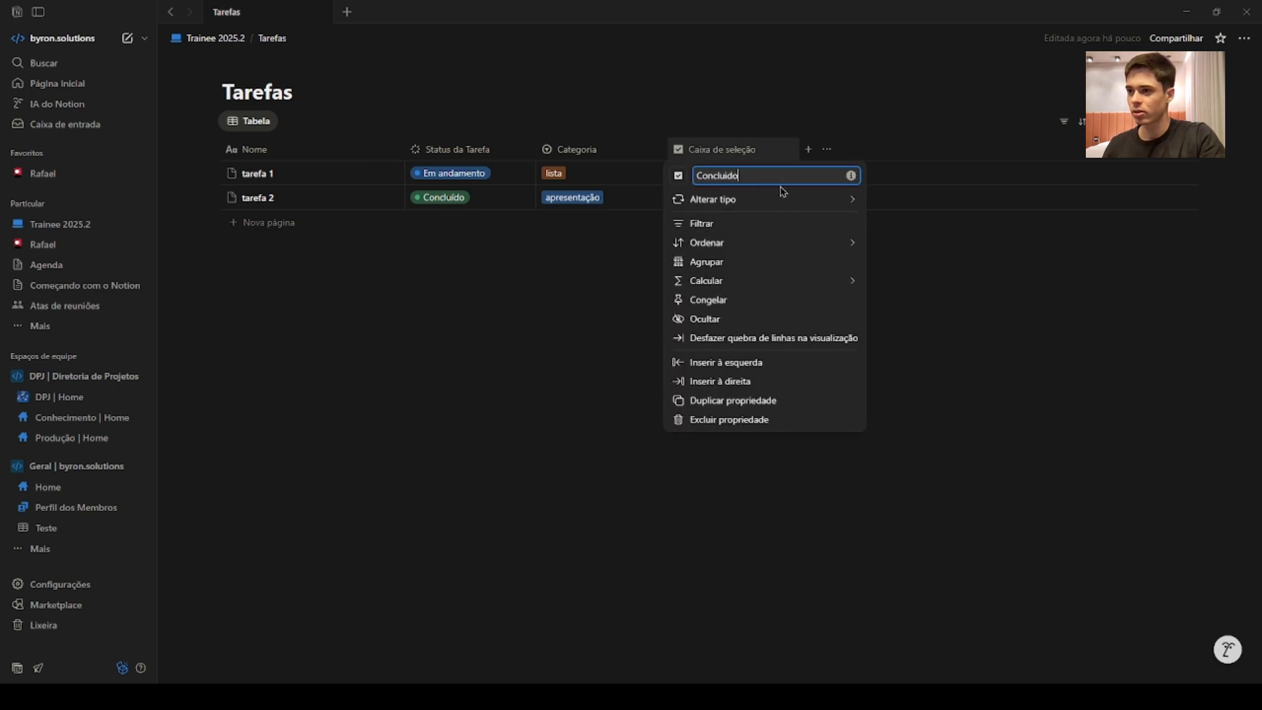
left_click(605, 298)
- Mark the Concluido checkbox for both tarefa 1 and tarefa 2
left_click(679, 174)
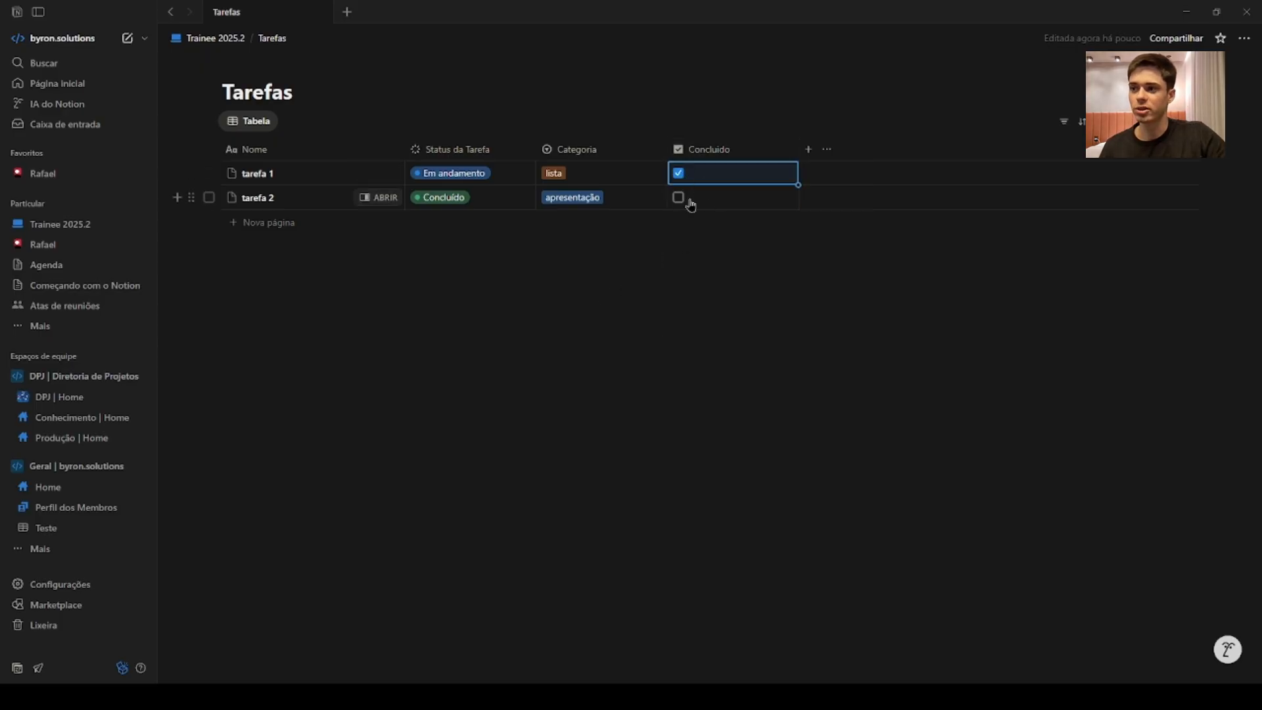
left_click(679, 198)
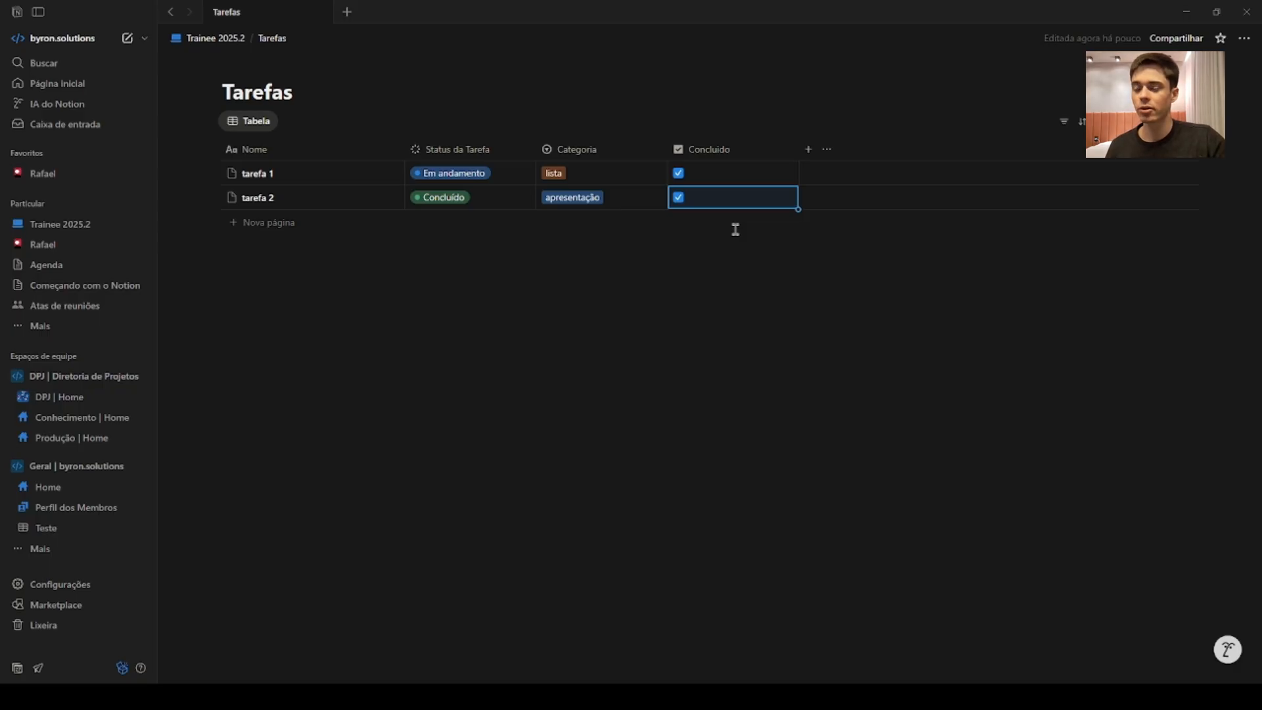
left_click(735, 229)
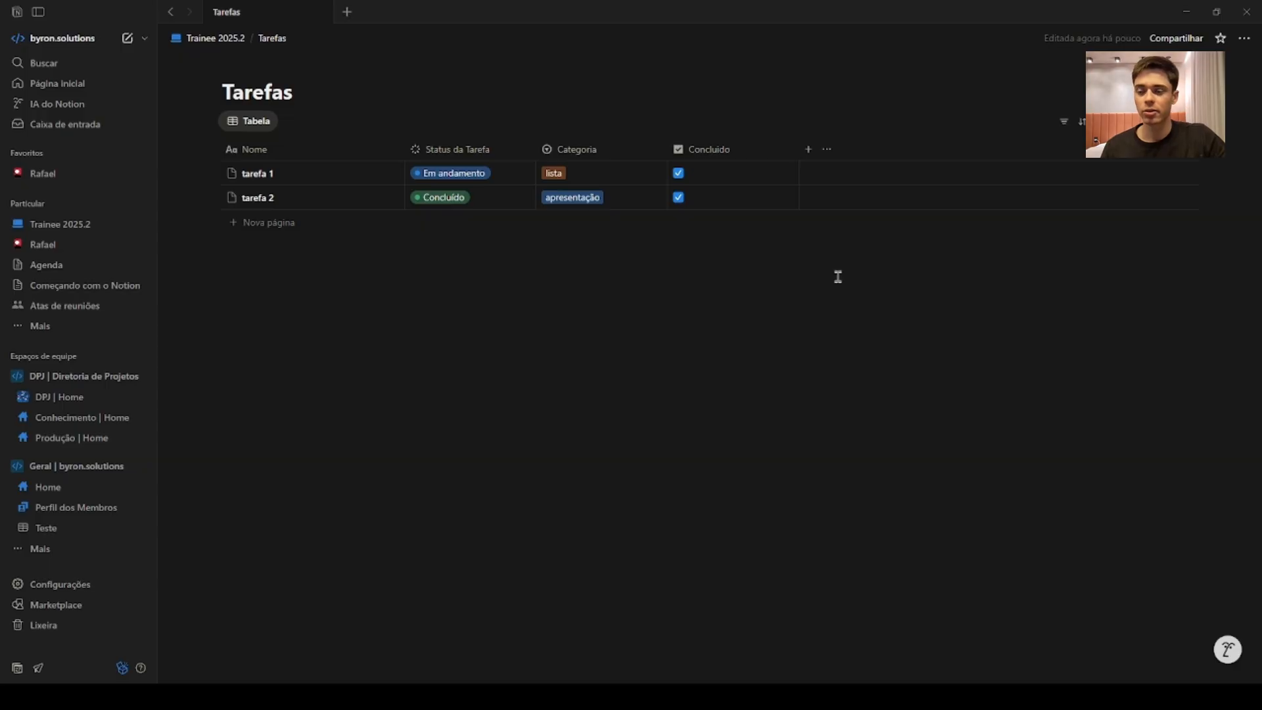
- Change the Concluido property's type to Data and rename it "Prazo"
left_click(719, 153)
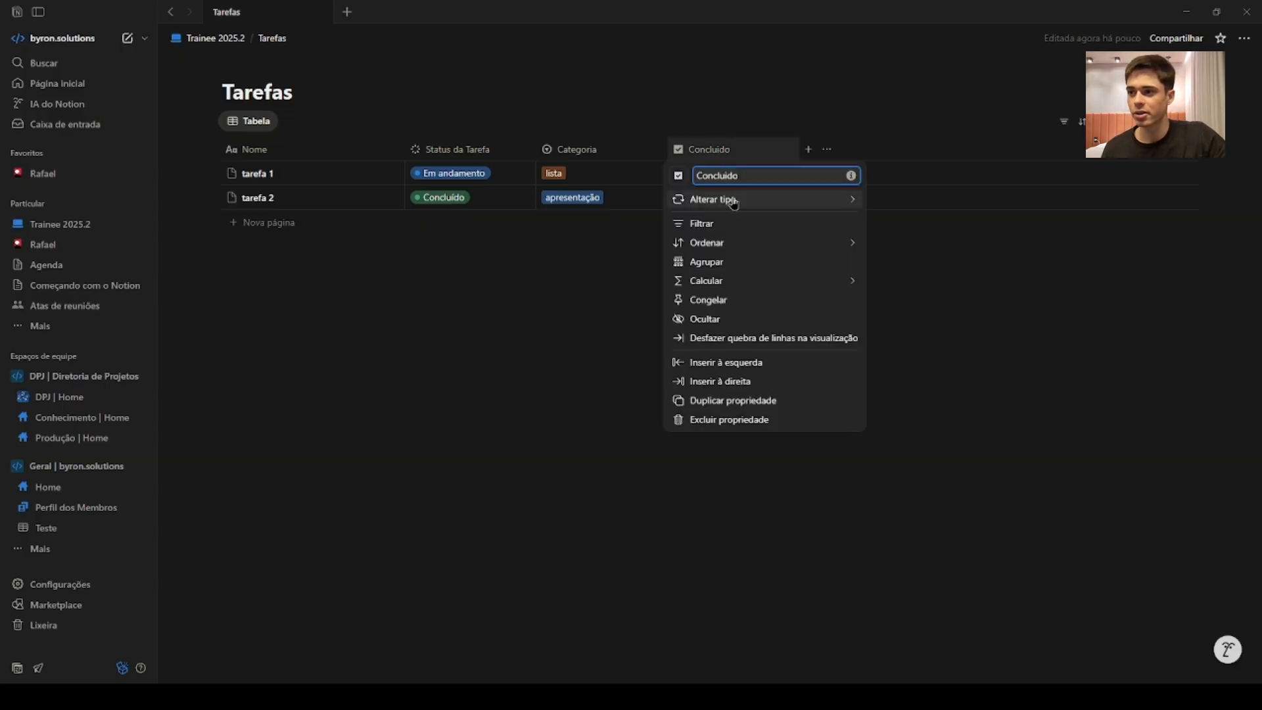
mouse_move(730, 201)
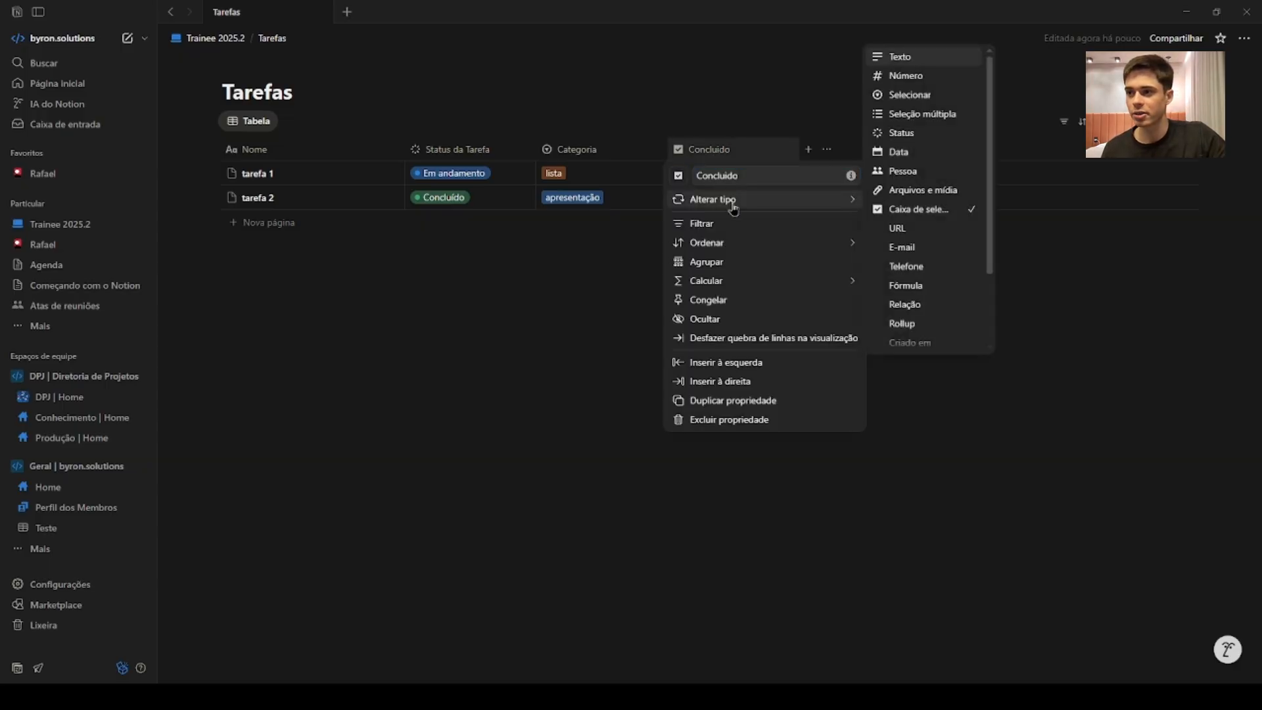
left_click(923, 156)
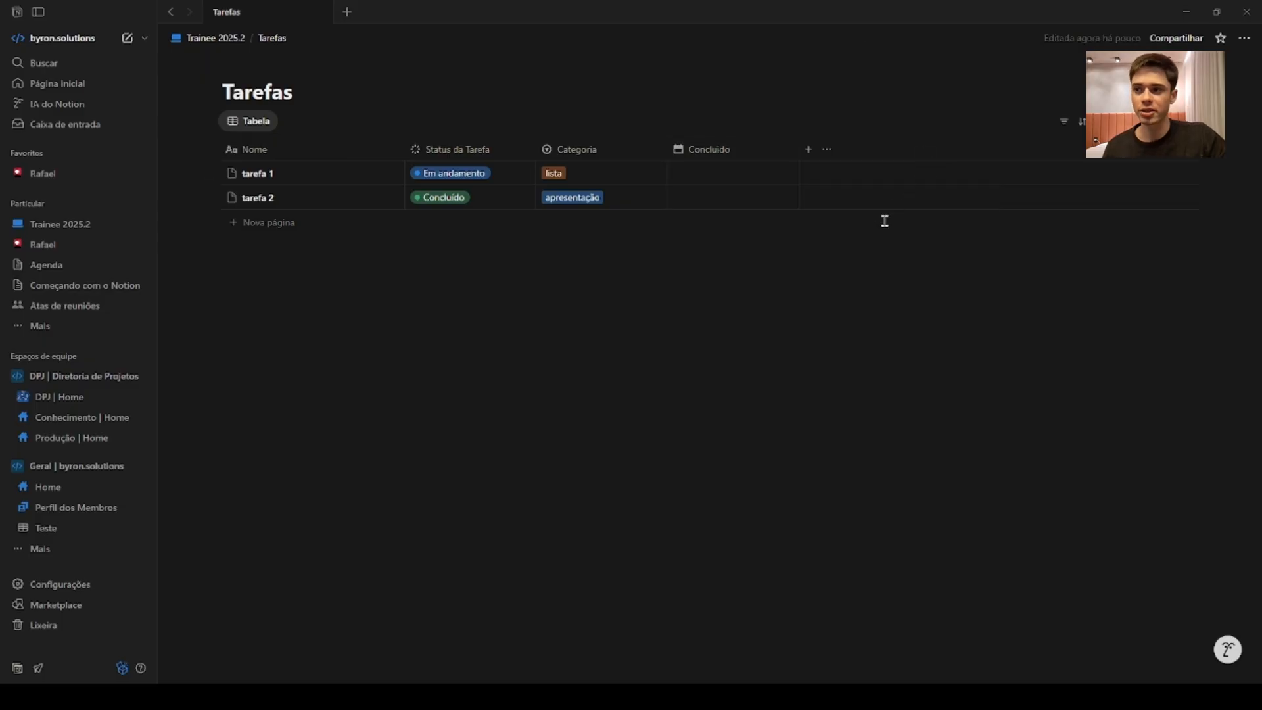
left_click(721, 153)
left_click_drag(747, 178, 701, 179)
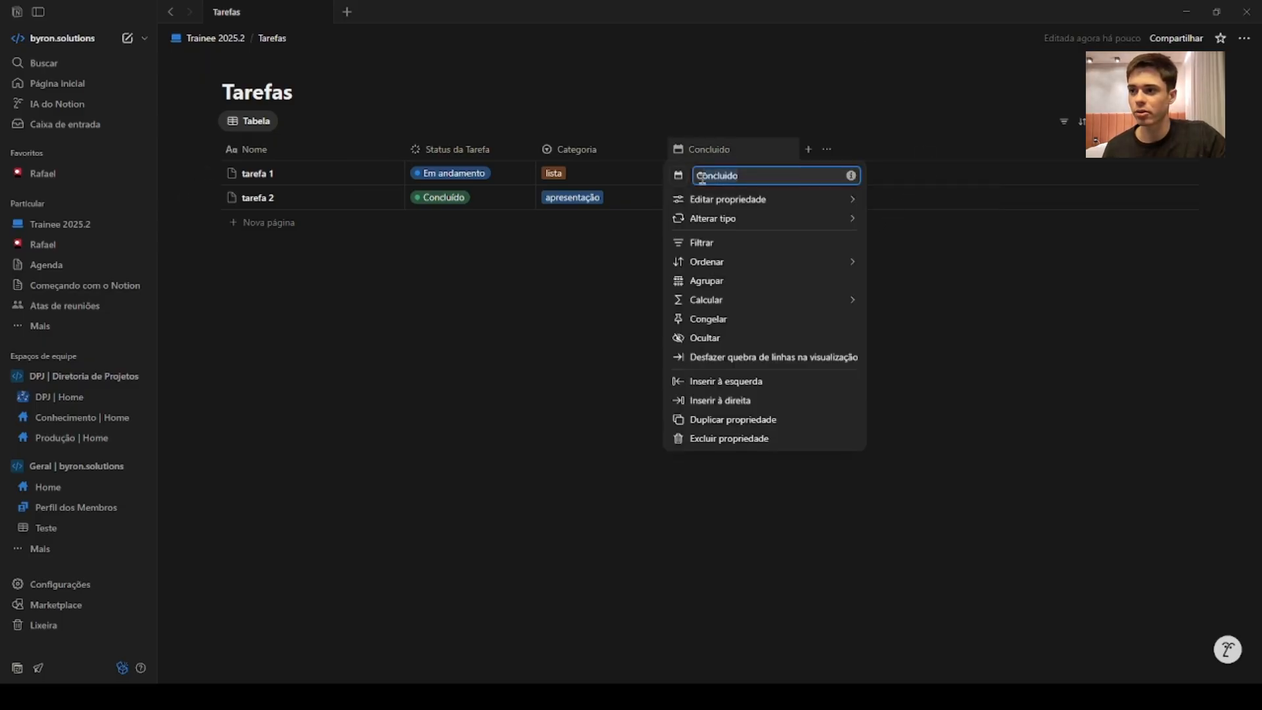
key("BackSpace")
type("Prazo")
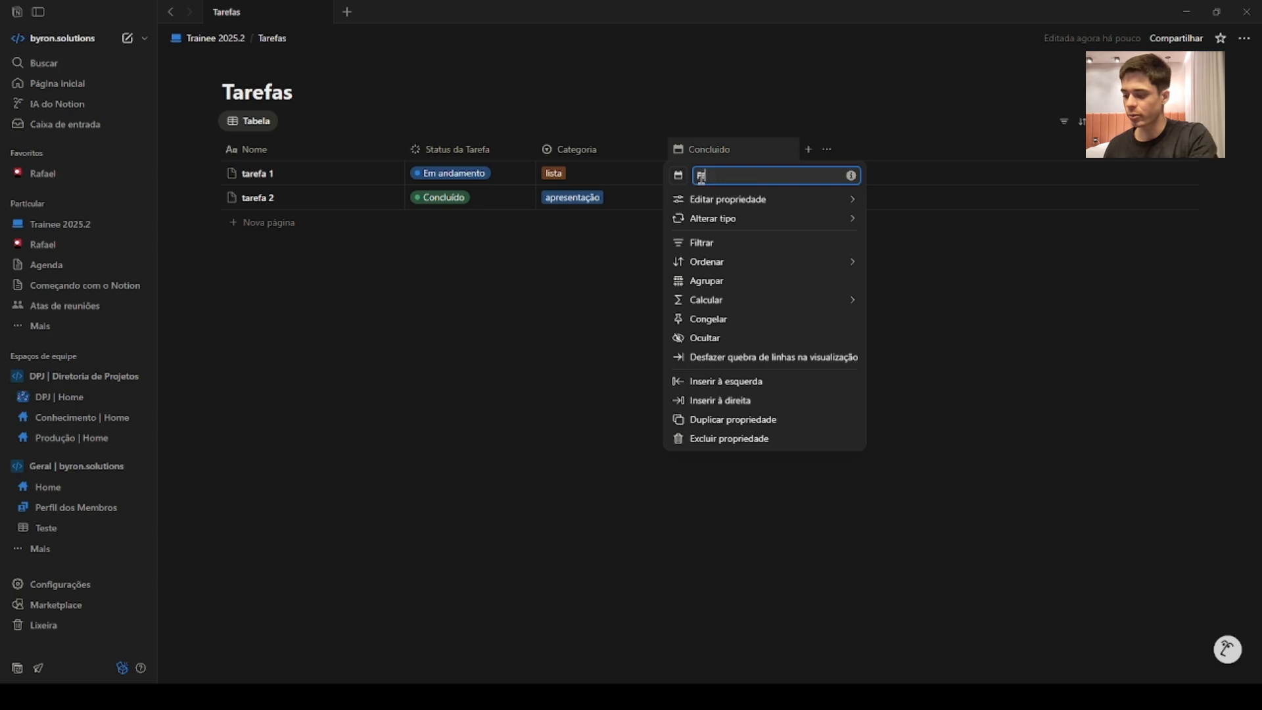
left_click(966, 296)
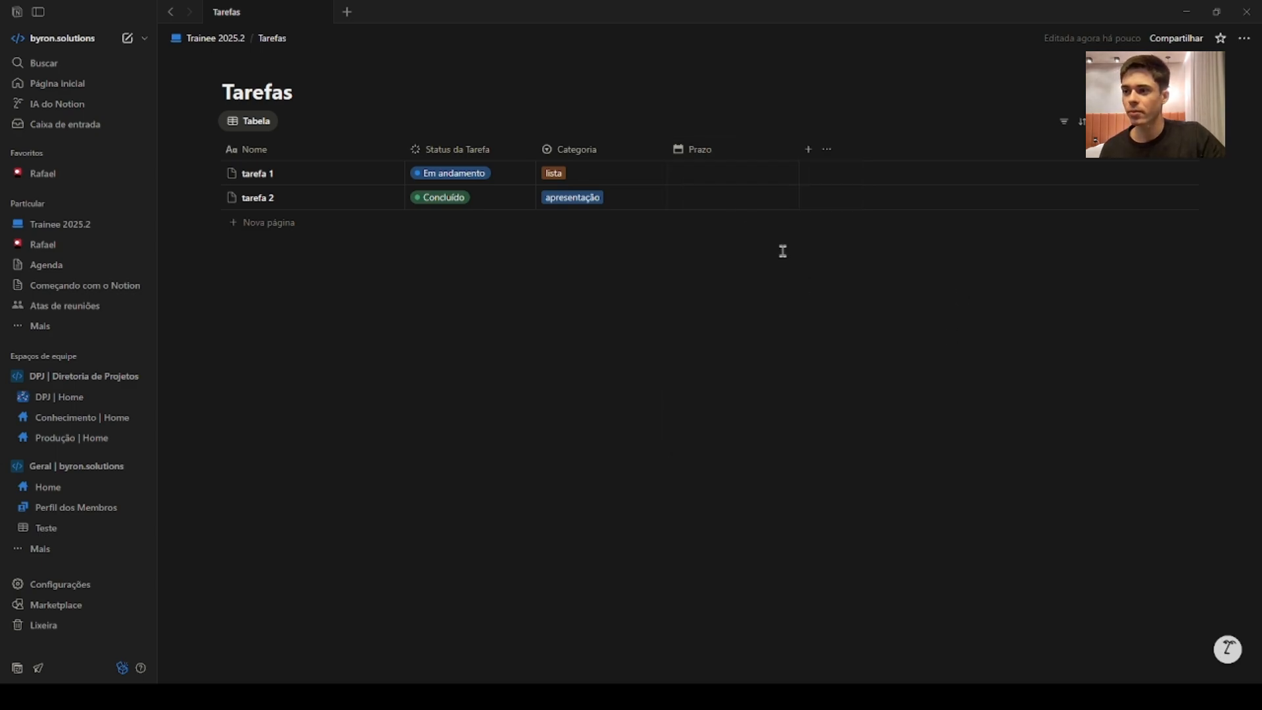
- Set the Prazo to 27 de setembro de 2025 for tarefa 1 and 29 de setembro de 2025 for tarefa 2
left_click(722, 175)
left_click(813, 328)
key("Escape")
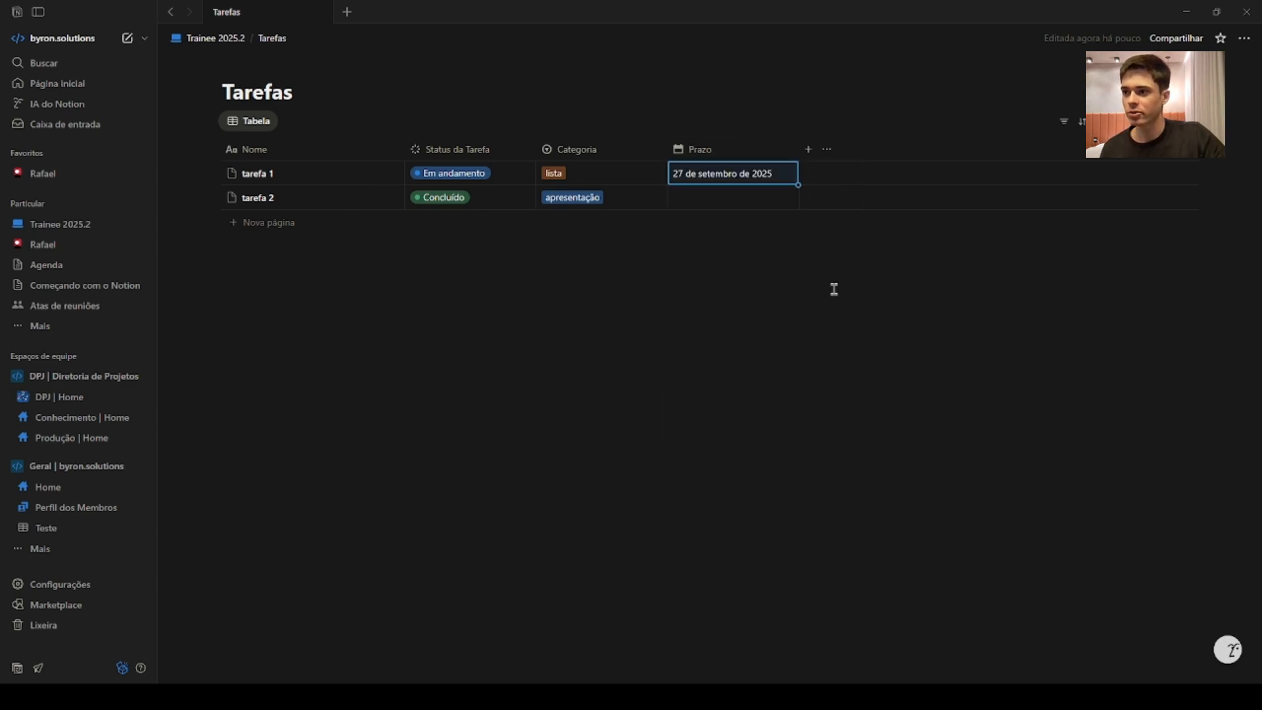
left_click(736, 200)
left_click(708, 374)
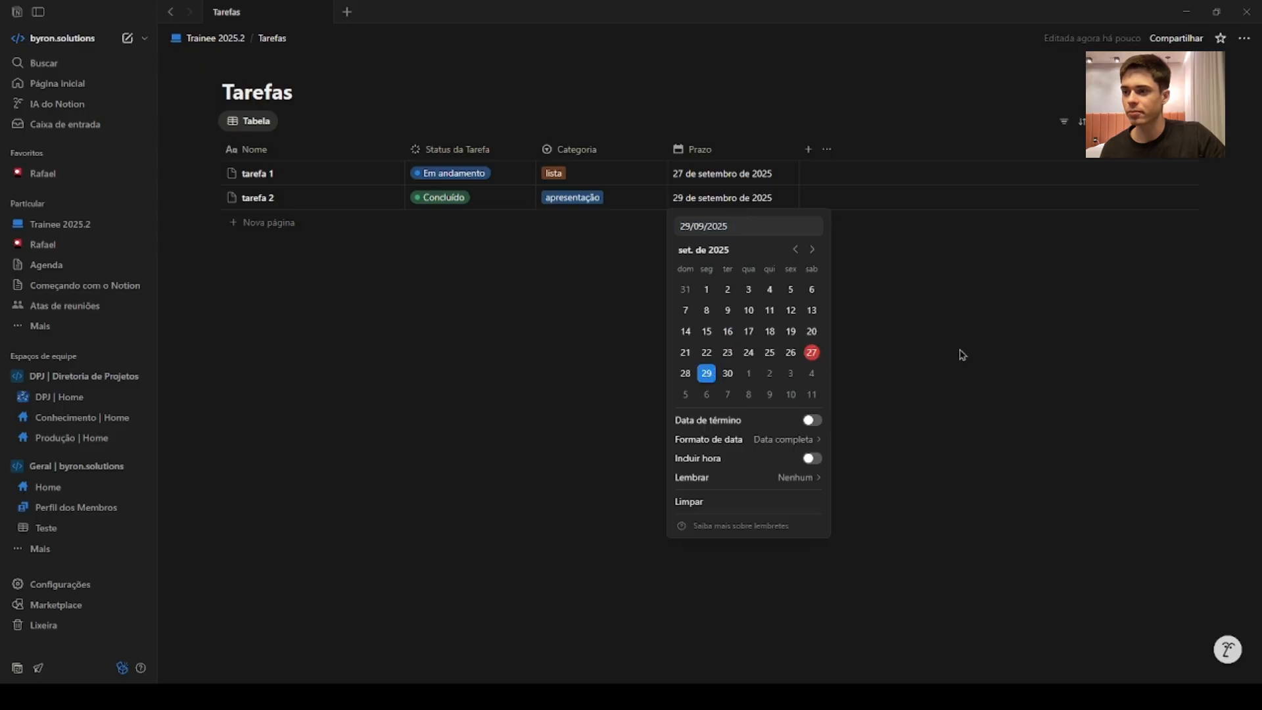
key("Escape")
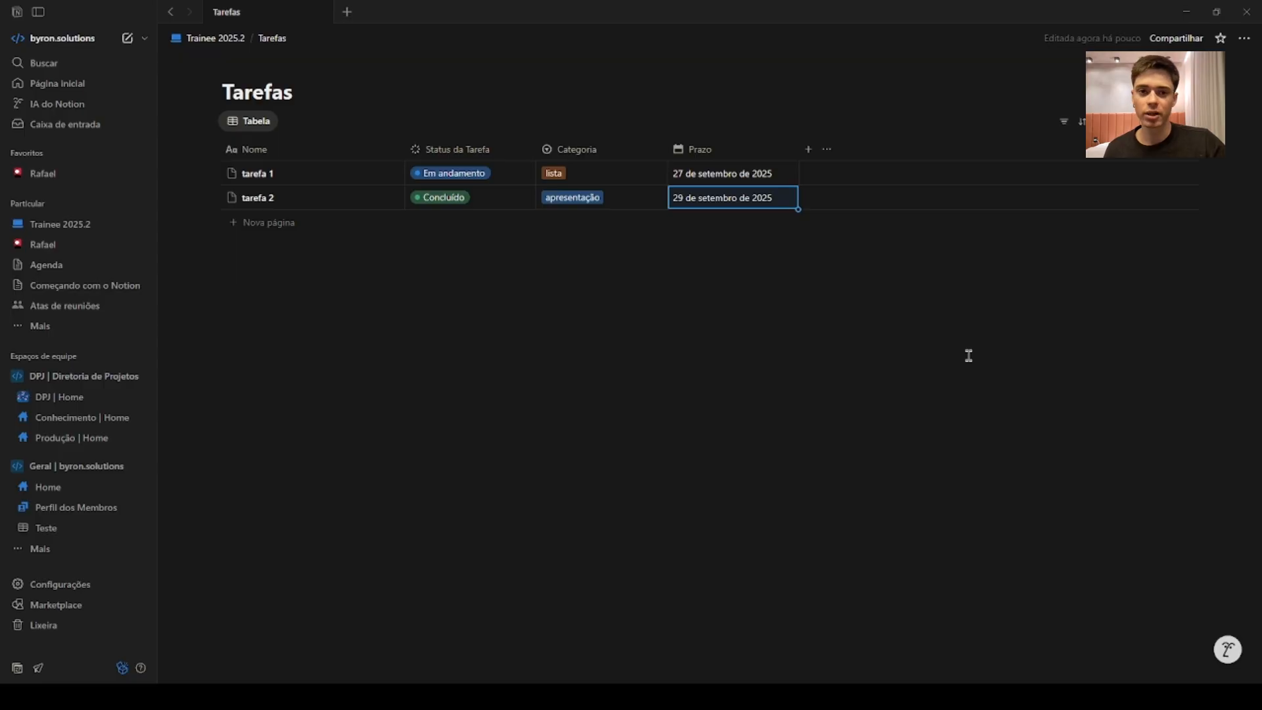
left_click(864, 243)
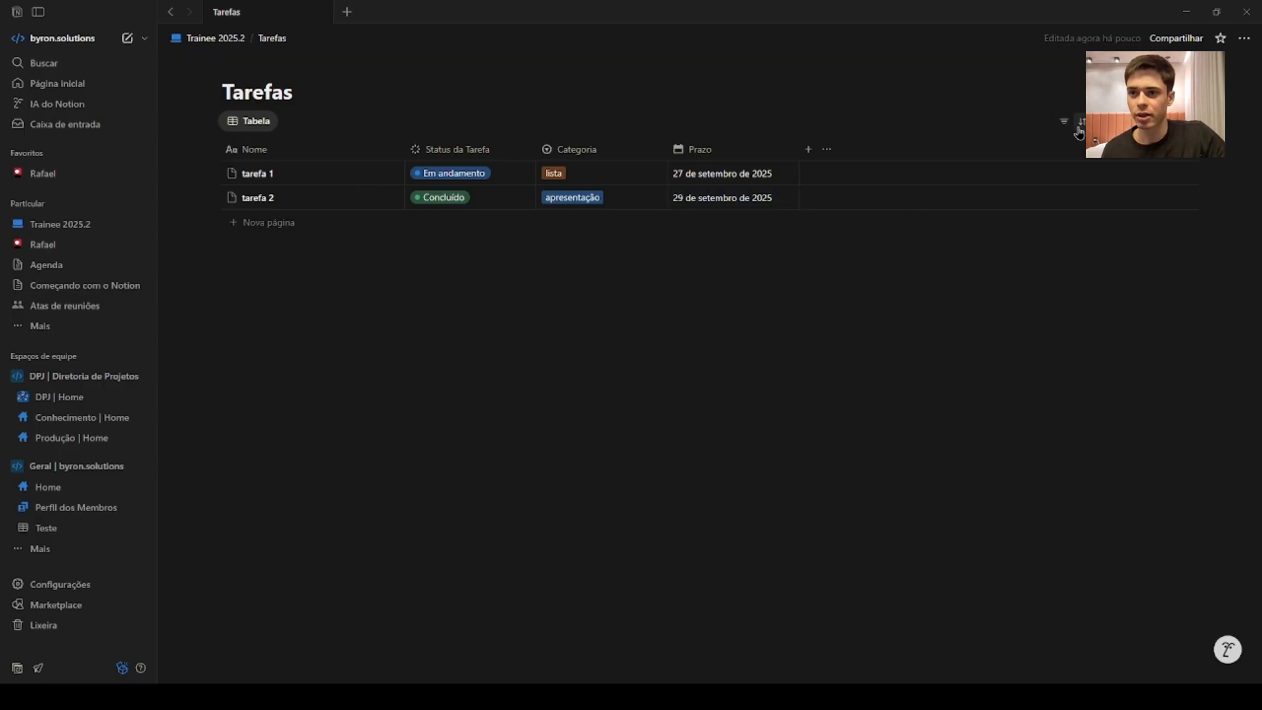
- Filter the table by Status da Tarefa so that only tasks with the status Concluído are listed
left_click(1069, 128)
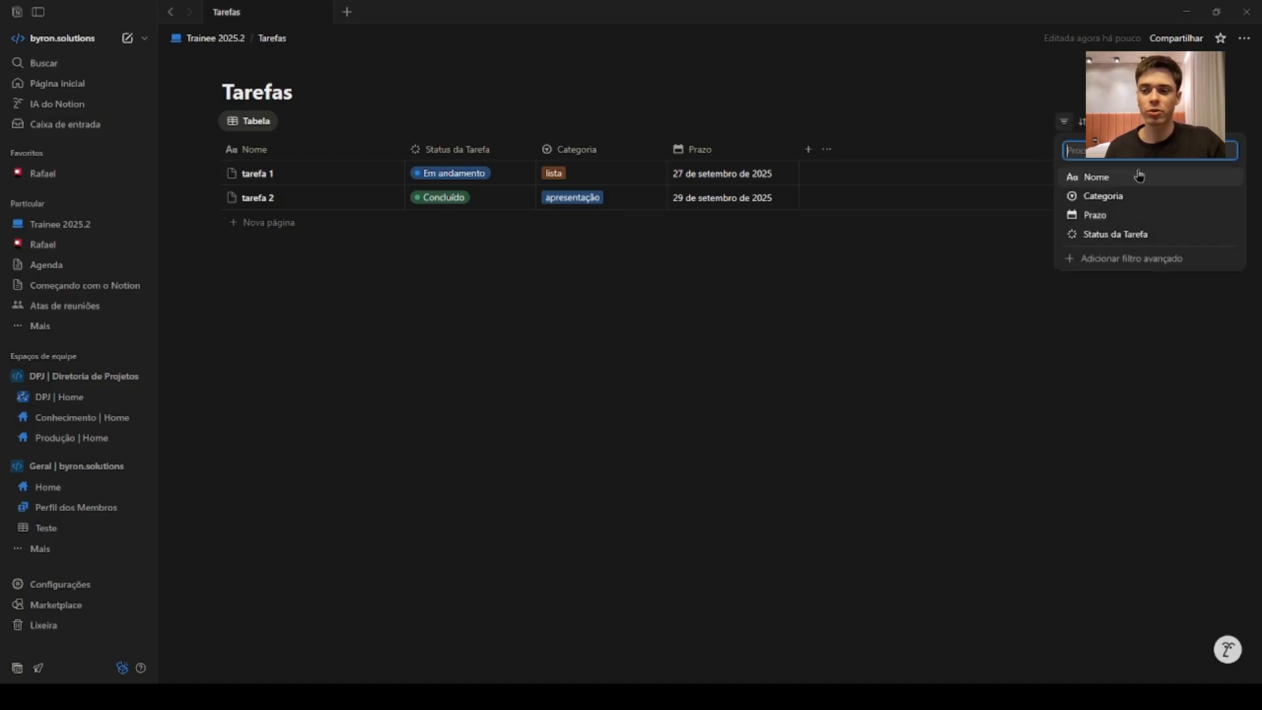
left_click(1136, 235)
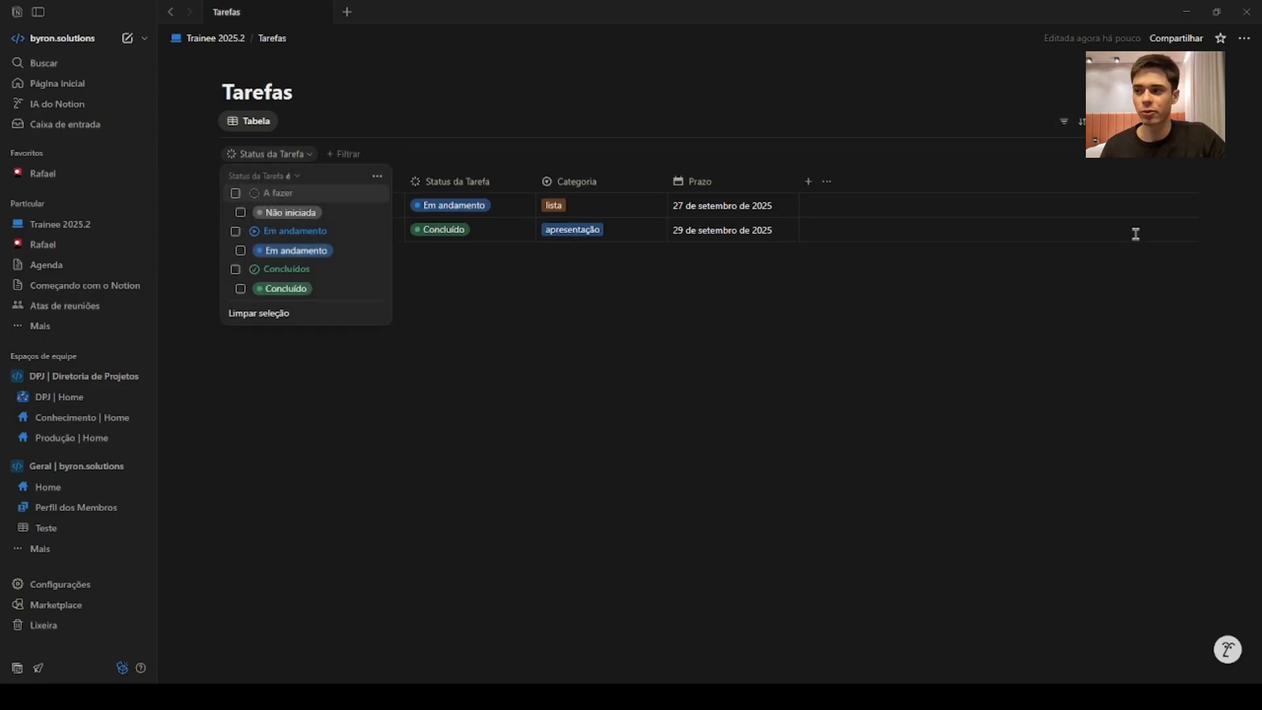
left_click(242, 289)
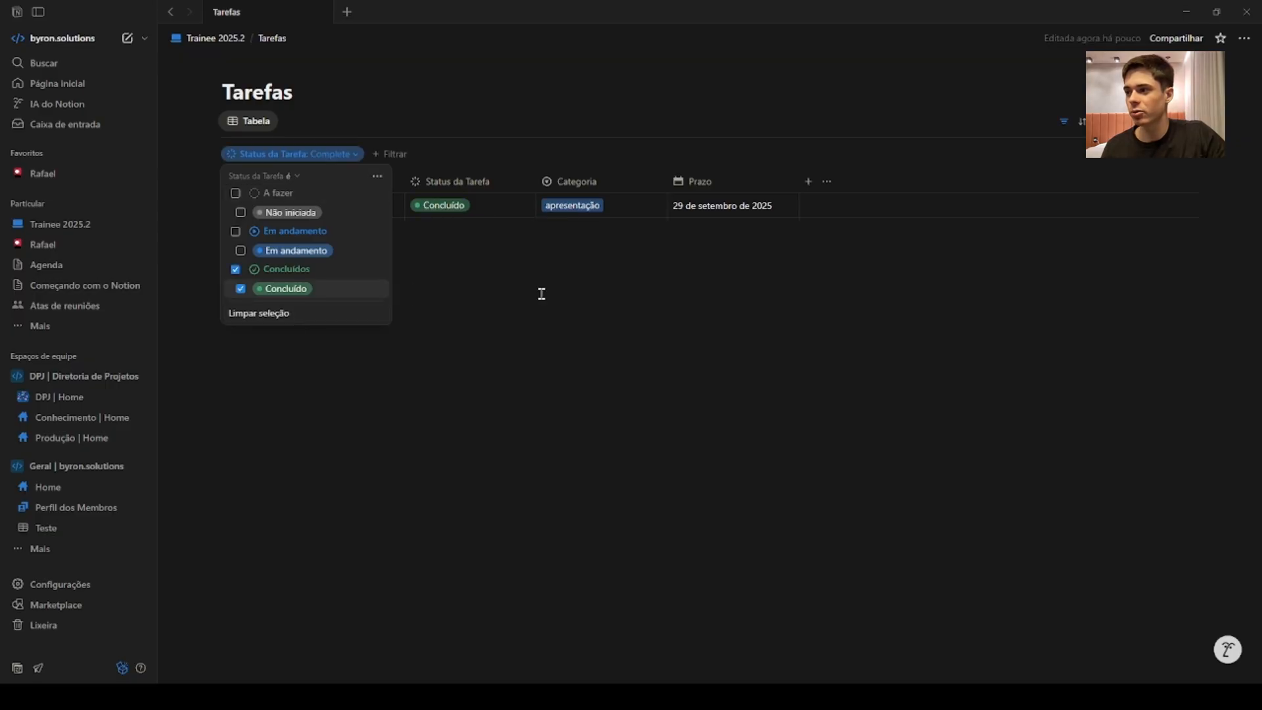
left_click(542, 294)
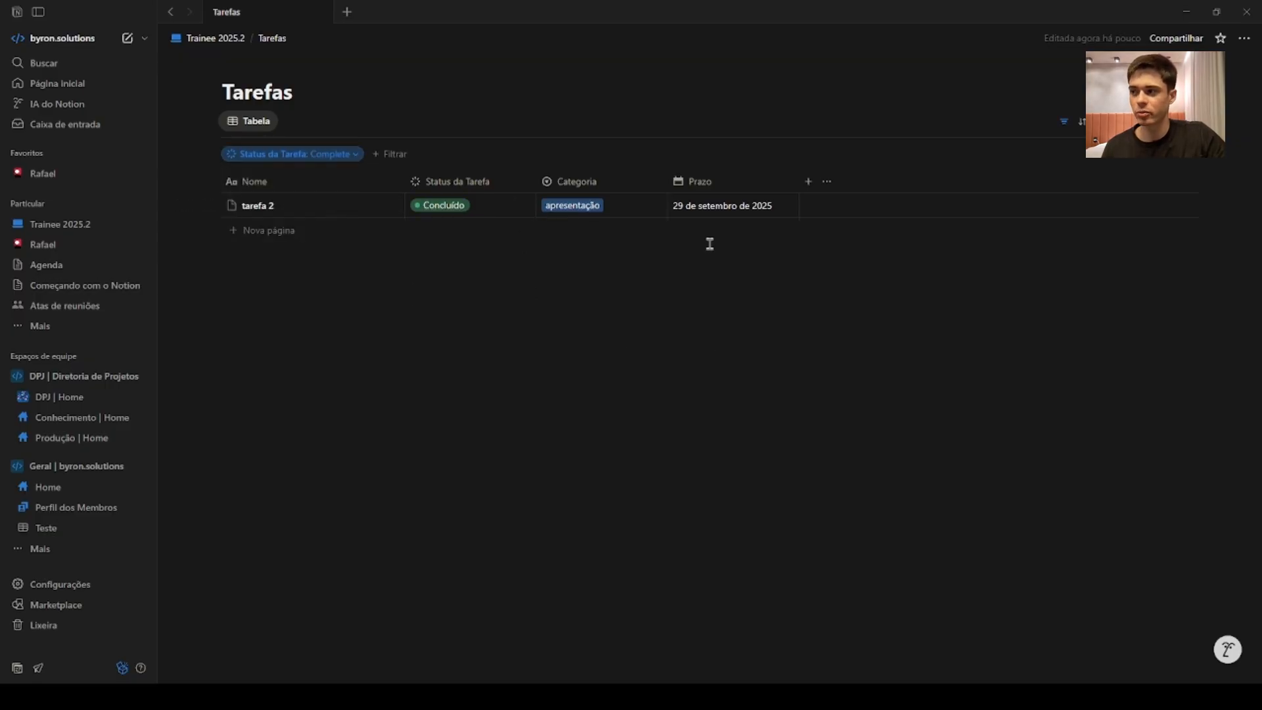
- Delete the Status da Tarefa filter from the table
left_click(352, 162)
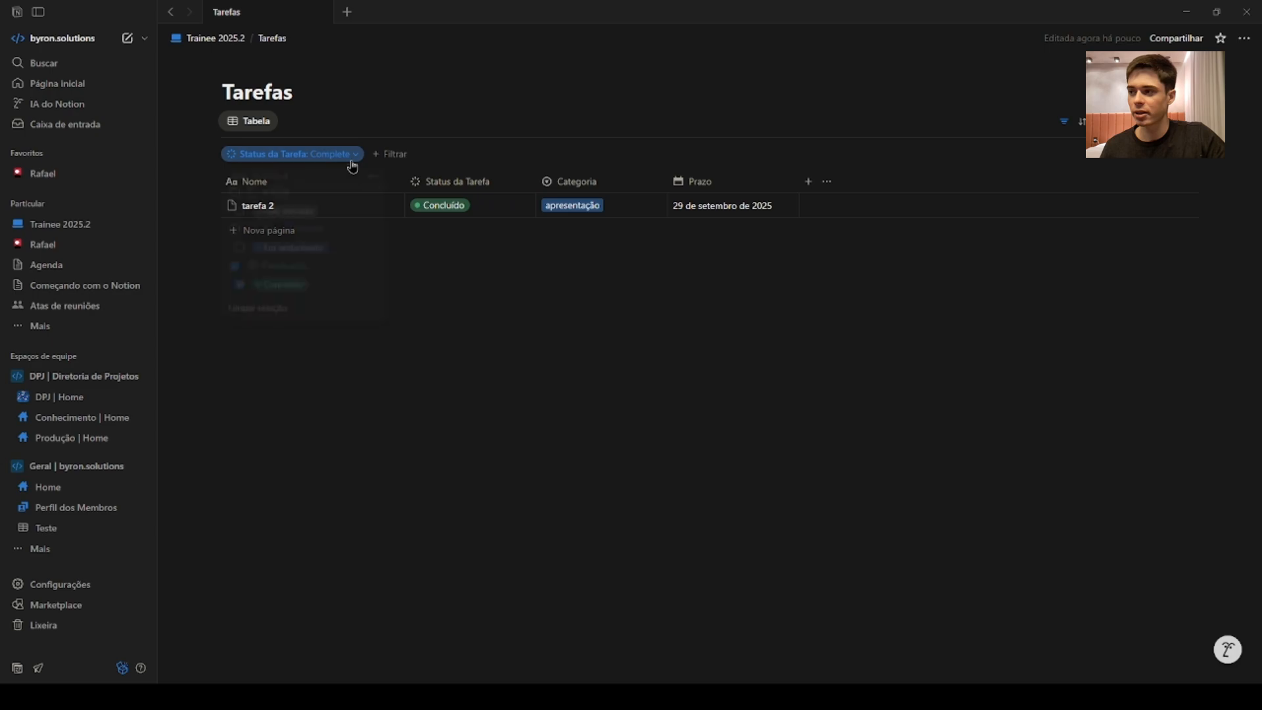
left_click(377, 176)
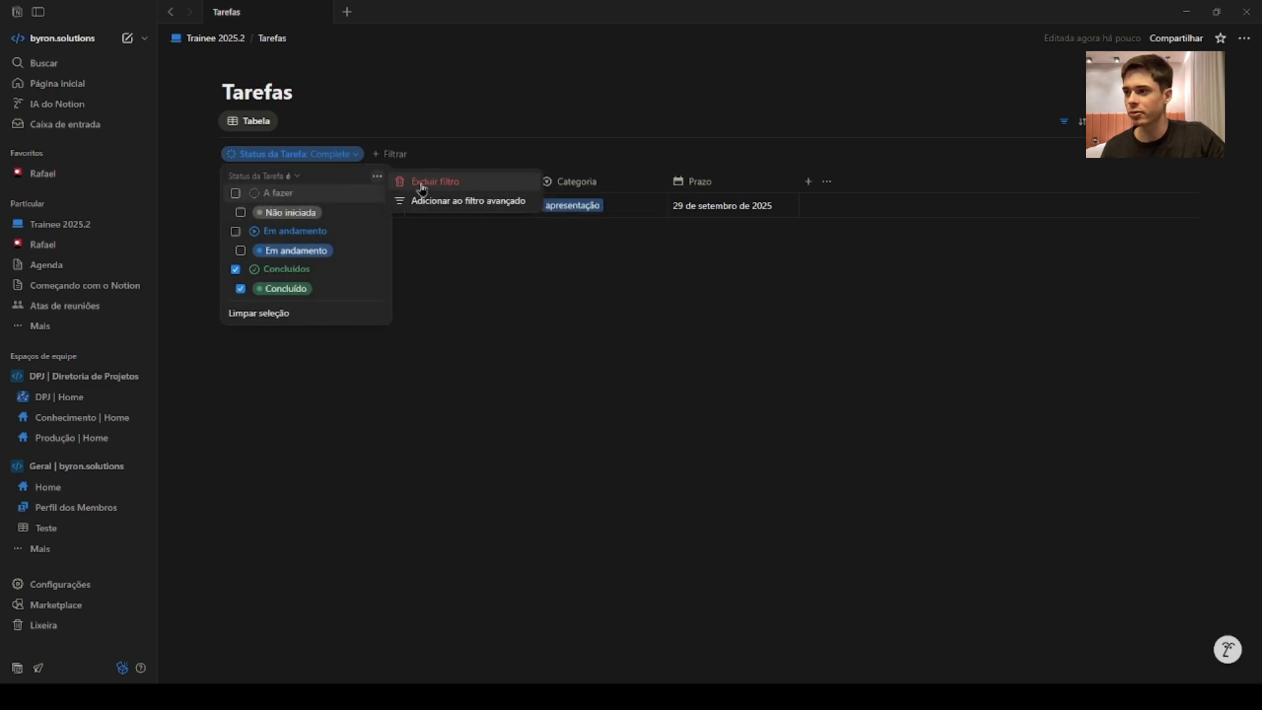
left_click(422, 187)
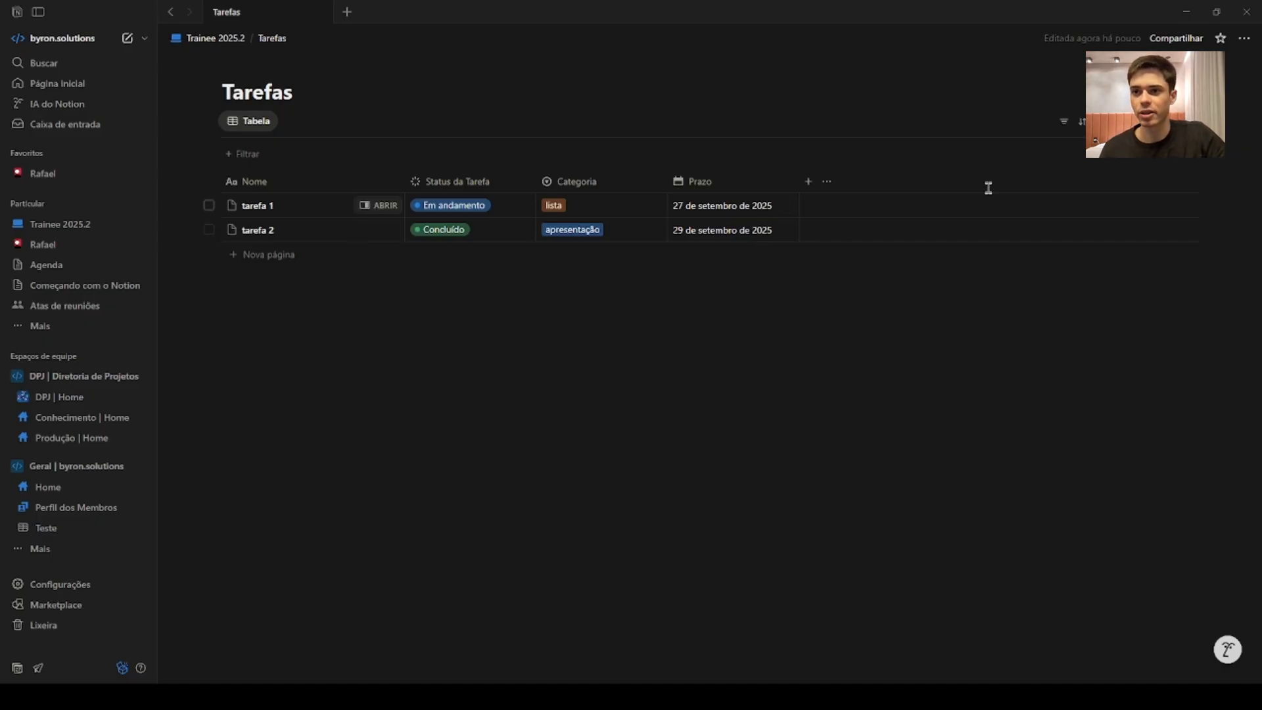
- Sort the Tarefas table by Prazo in descending order
left_click(1081, 124)
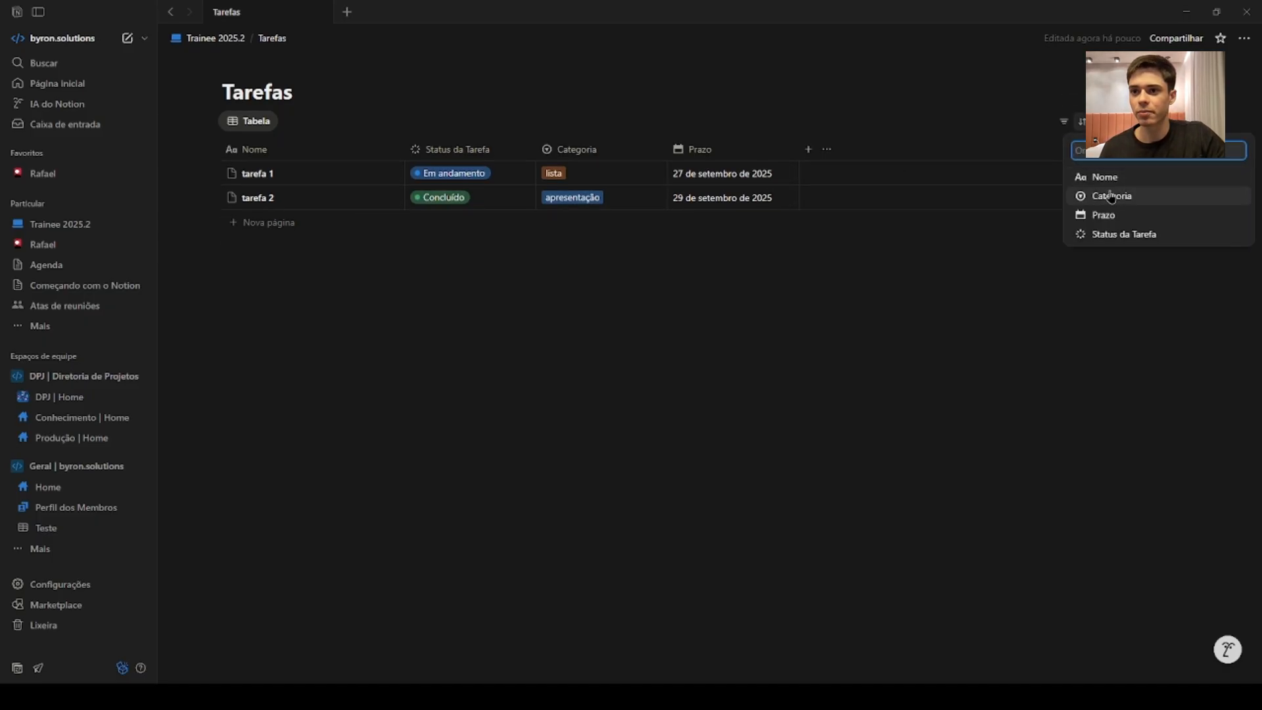
left_click(1120, 211)
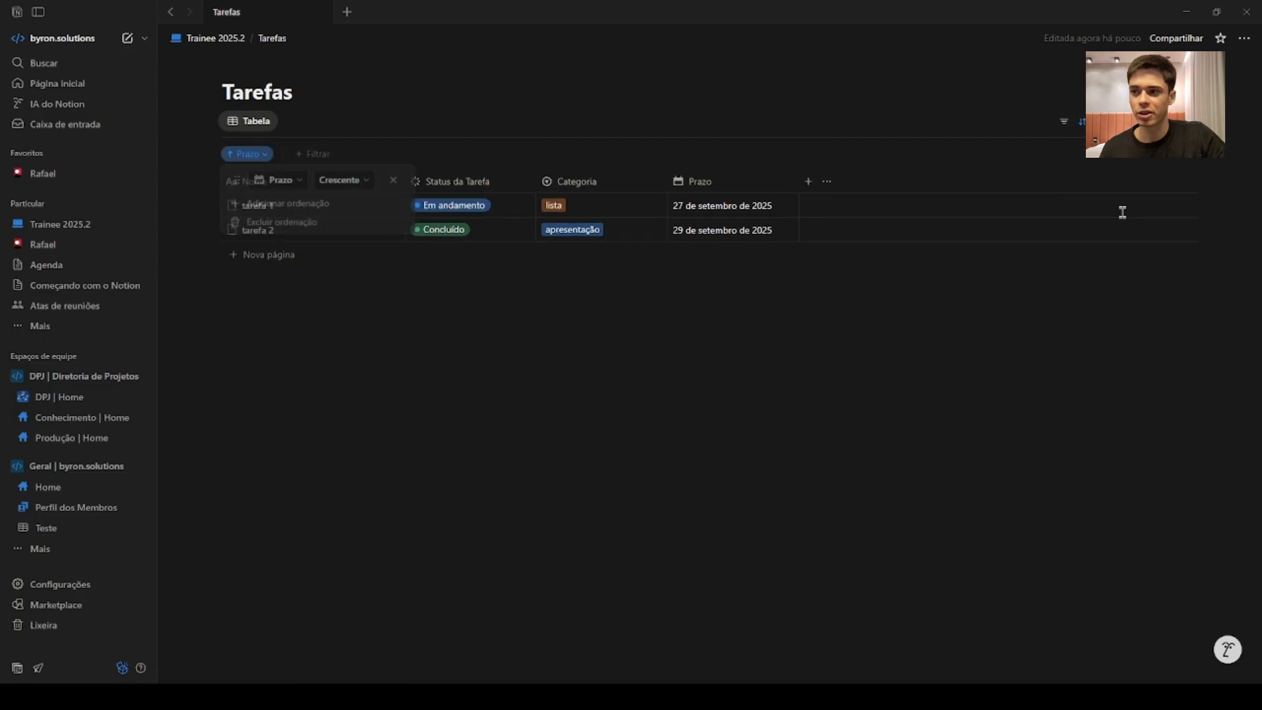
left_click(359, 184)
left_click(353, 224)
left_click(684, 298)
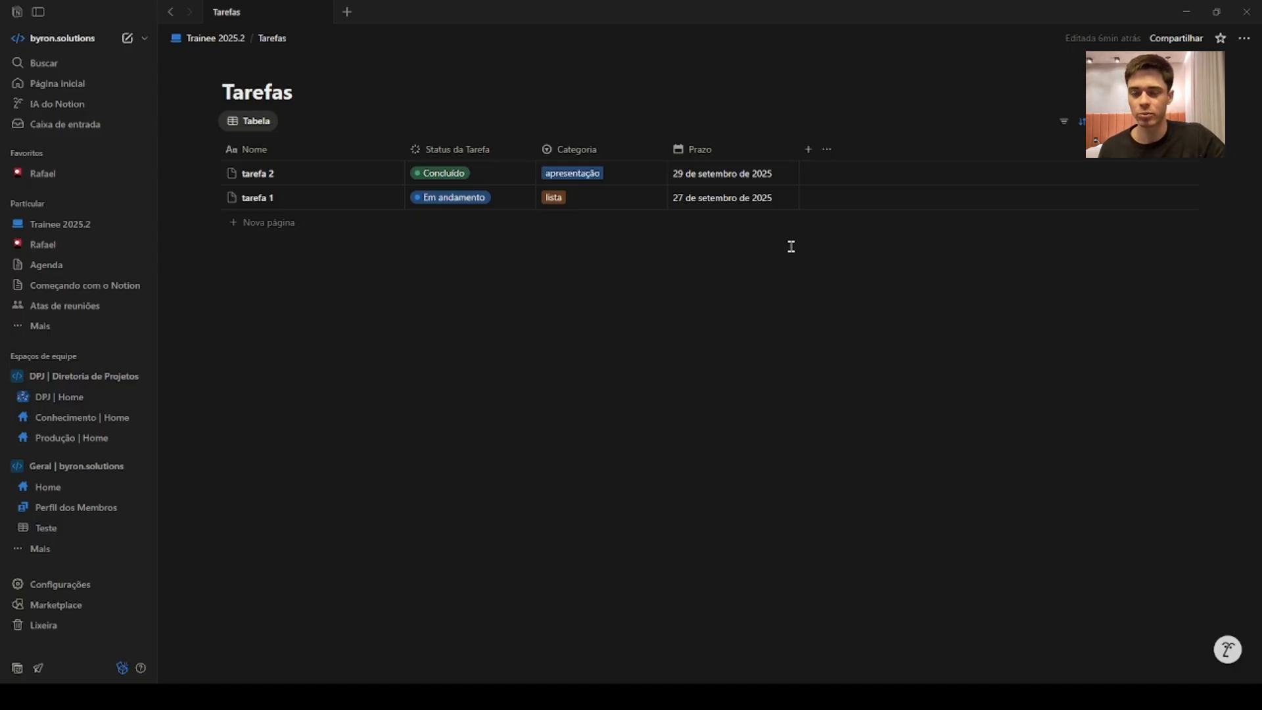
- Examine the Disciplinas database inside the Trainee 2025.2 page and return to the Tarefas database
left_click(212, 39)
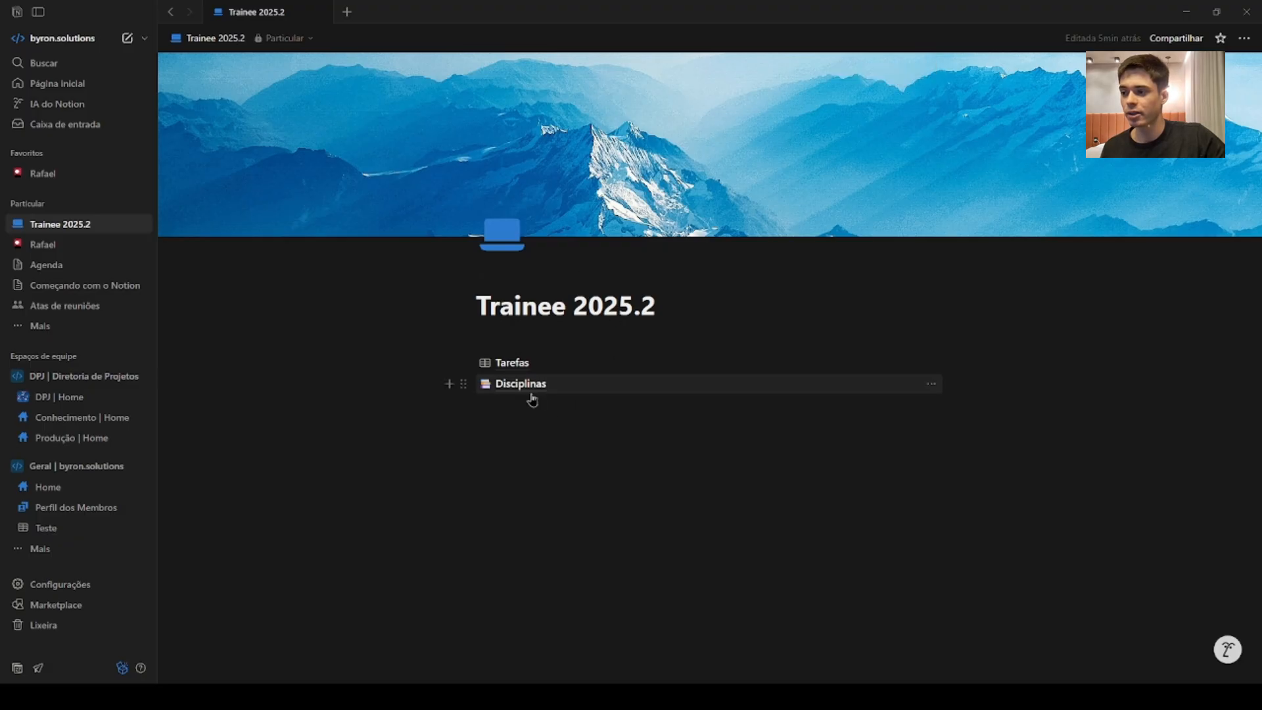
left_click(532, 392)
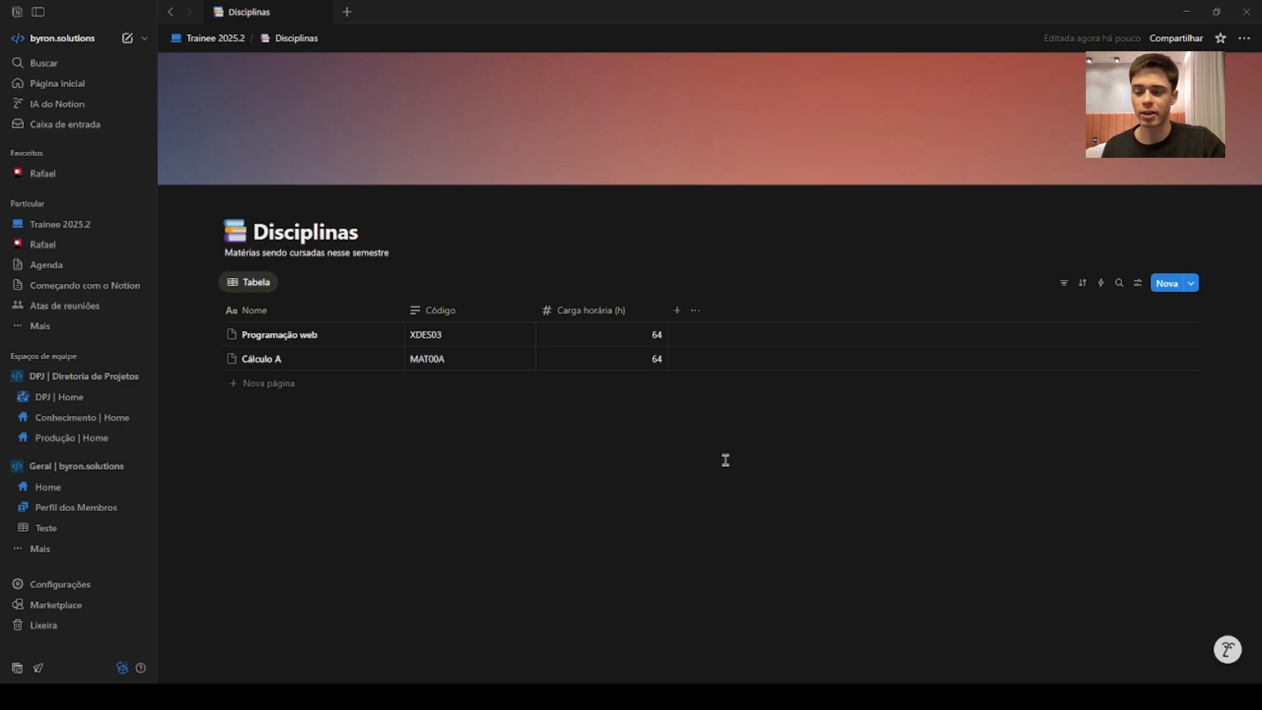
left_click(226, 39)
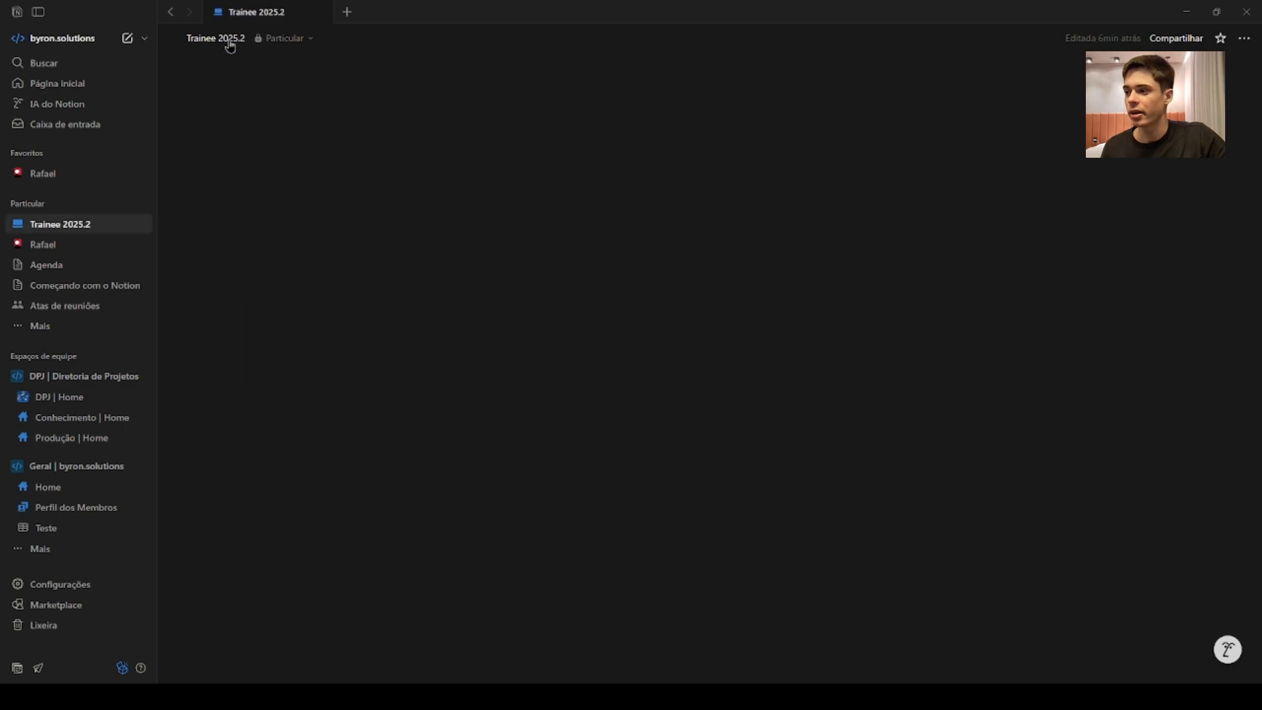
left_click(509, 361)
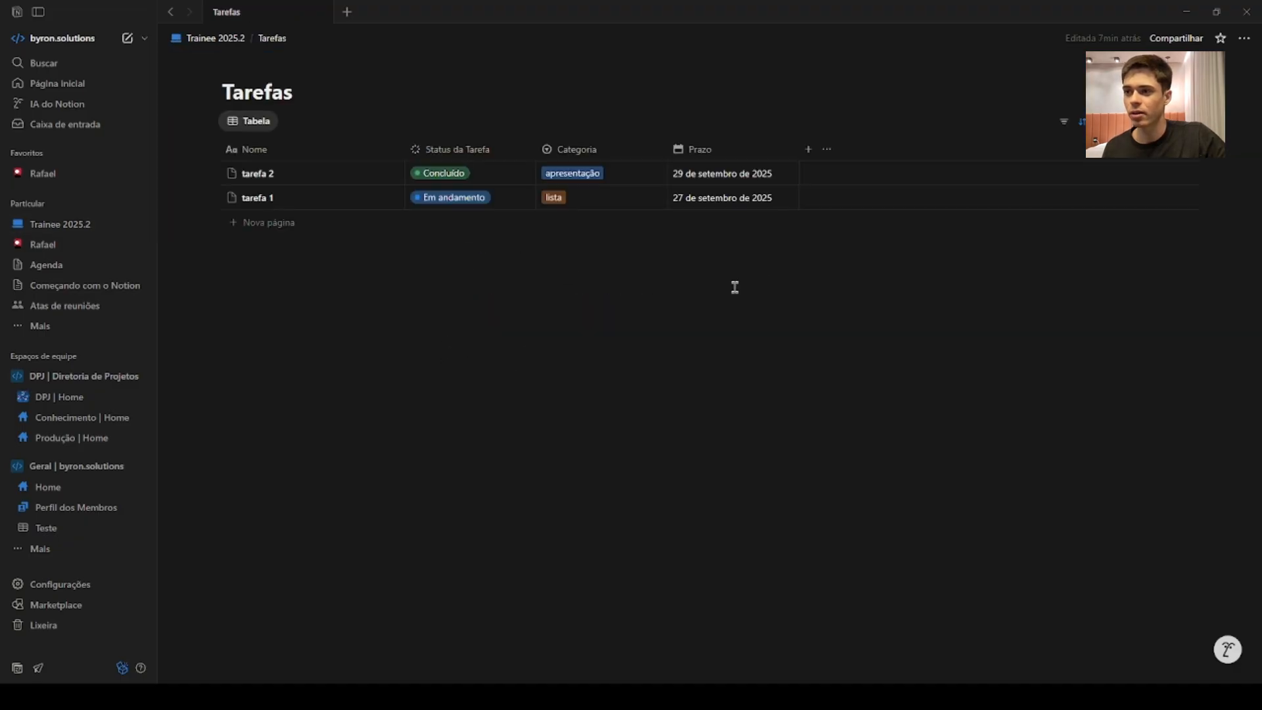
- Add a property of type Relação to the Tarefas table, linked to the Disciplinas database with the bidirectional relation off
left_click(808, 149)
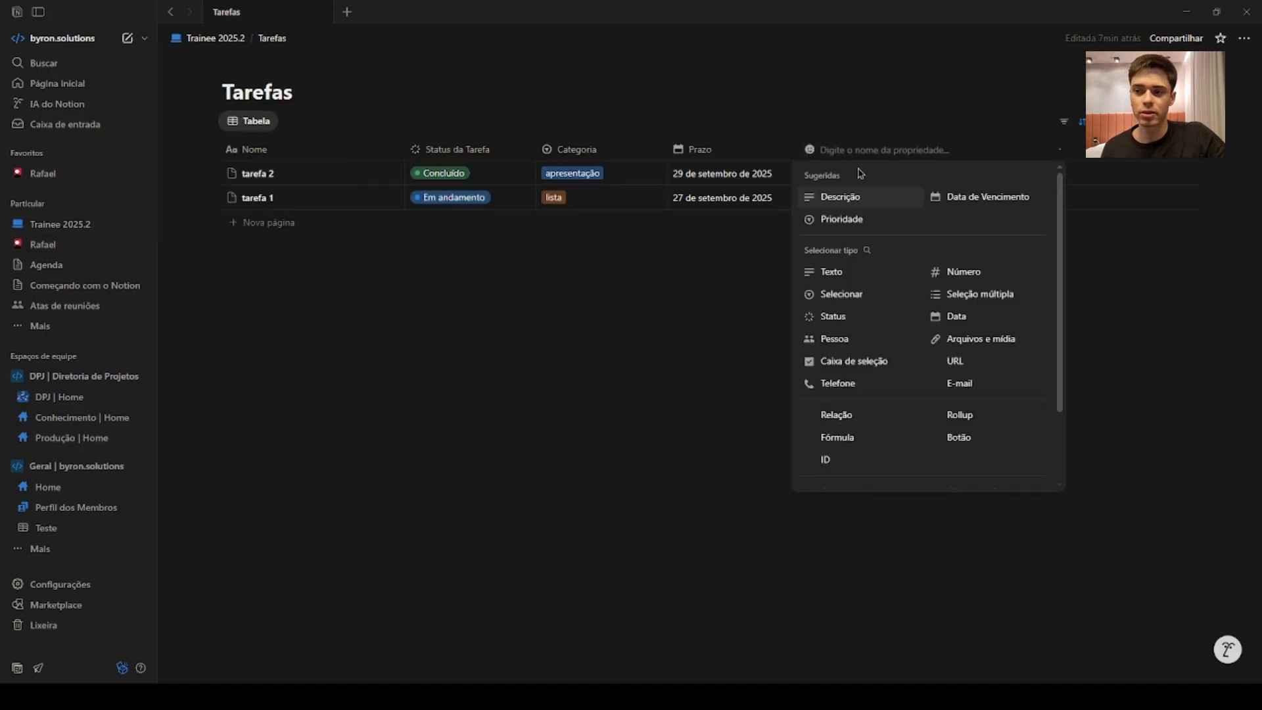
left_click(869, 414)
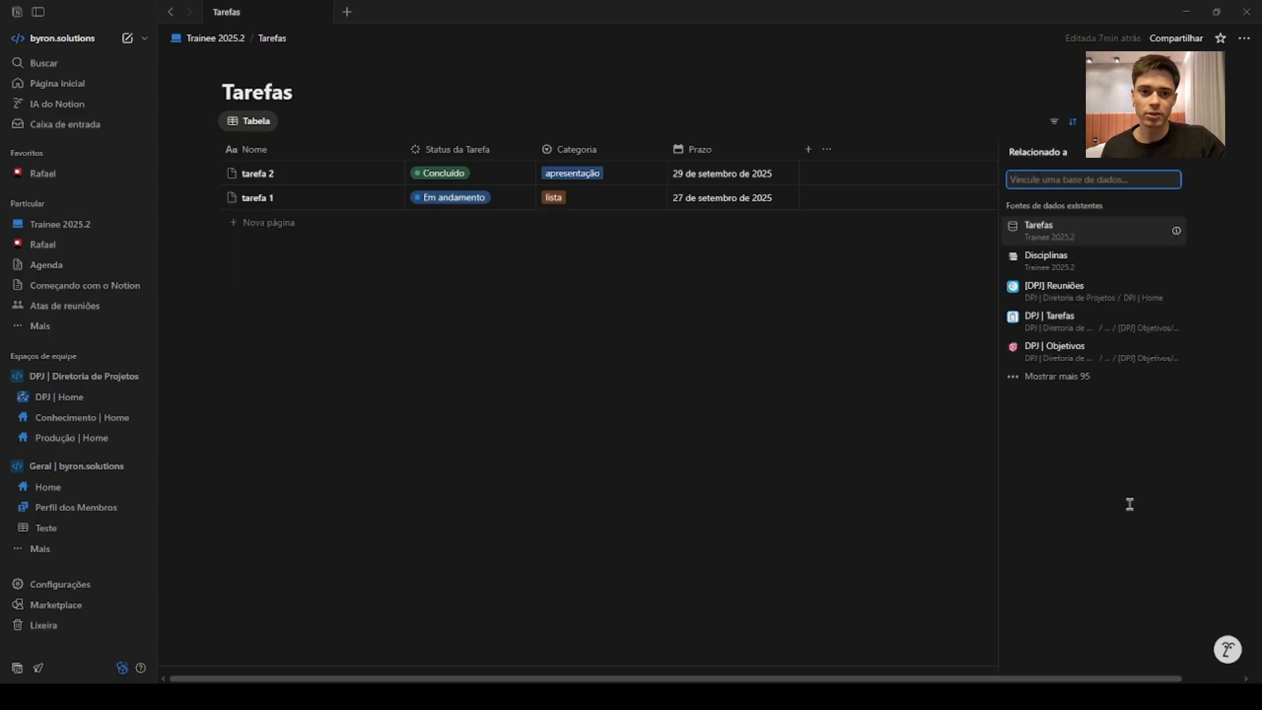
left_click(1086, 268)
left_click(1088, 269)
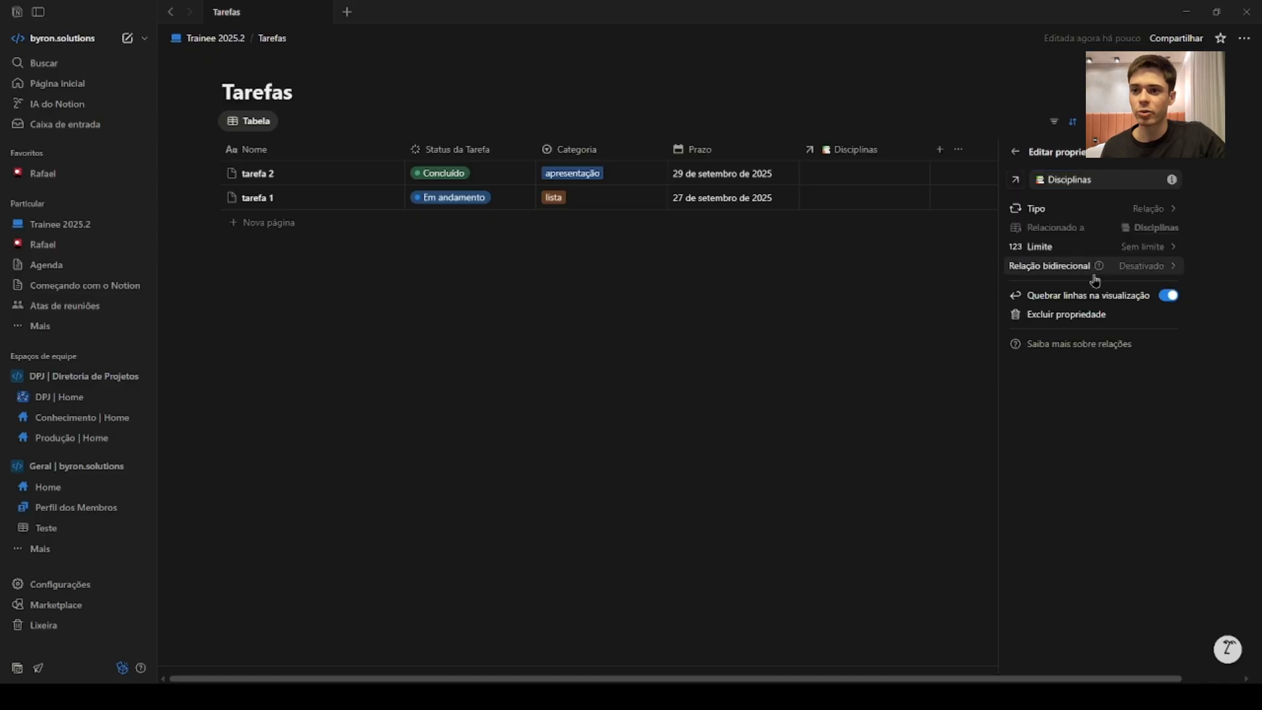
left_click(907, 338)
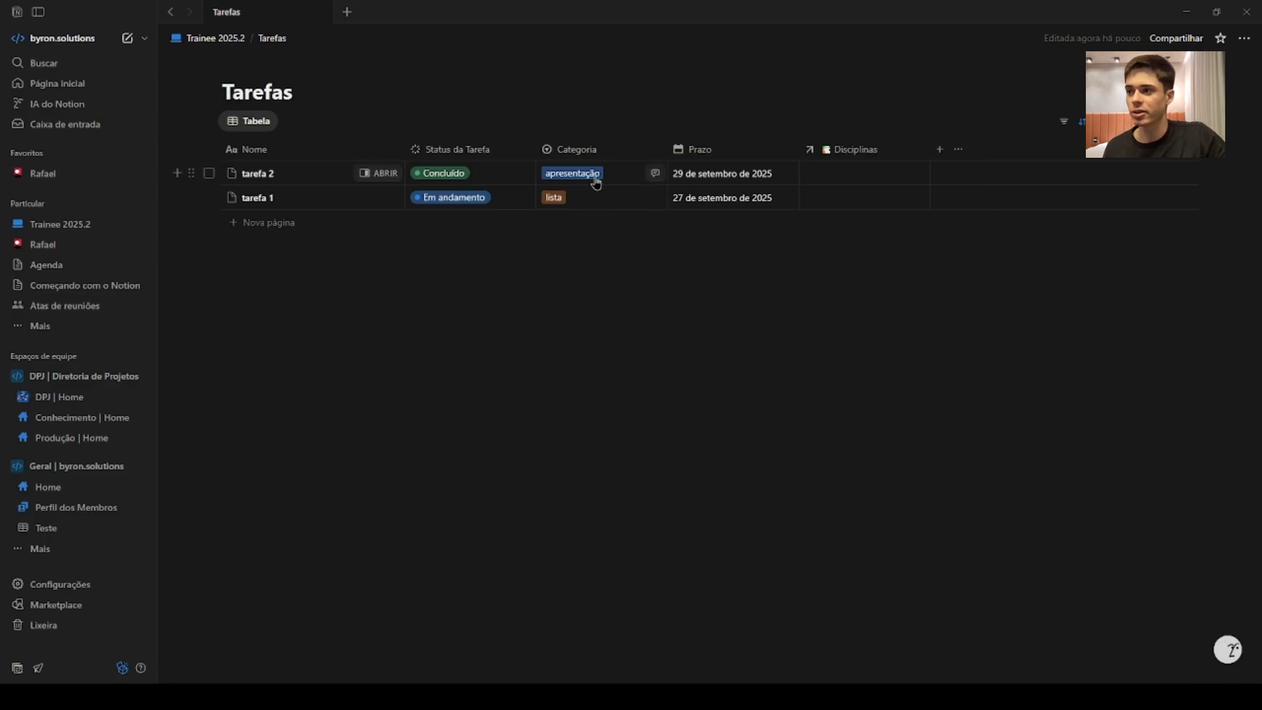
- Link tarefa 2 to the Programação web page in the Disciplinas relation property
left_click(831, 174)
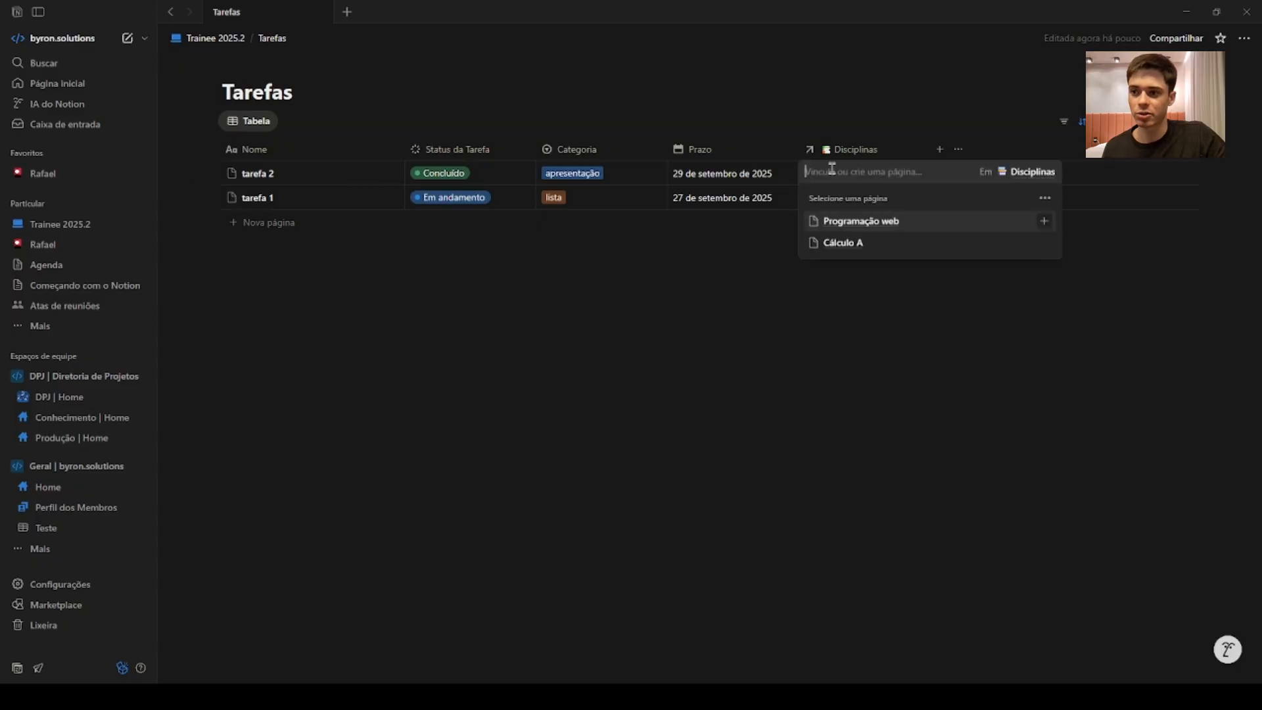
left_click(927, 230)
key("Escape")
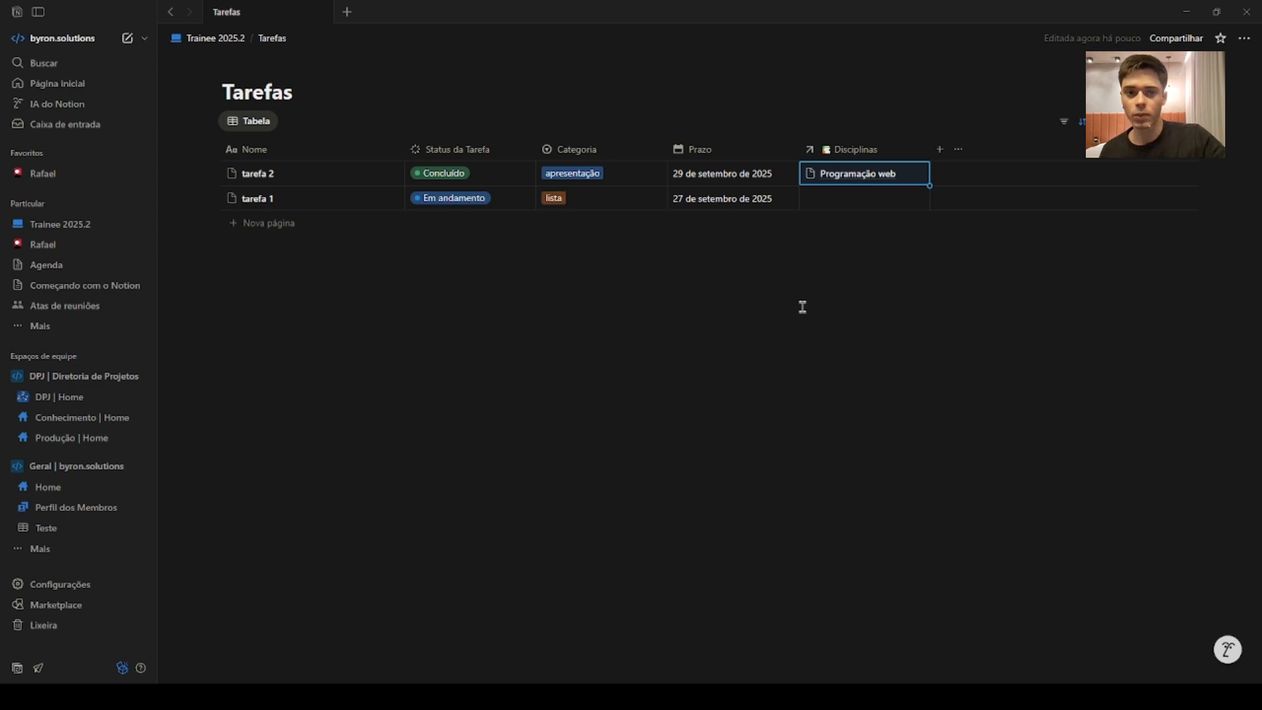
left_click(801, 273)
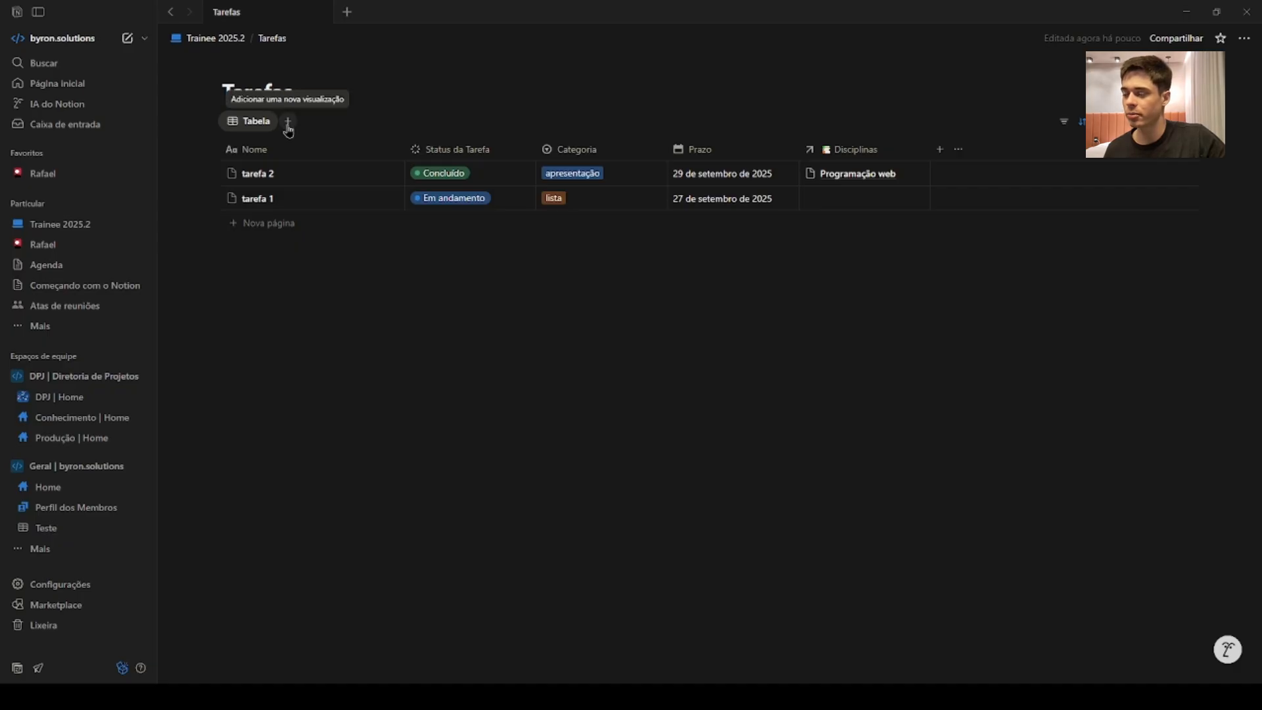
- Open the choice of layouts for adding a new view to the Tarefas database
left_click(287, 123)
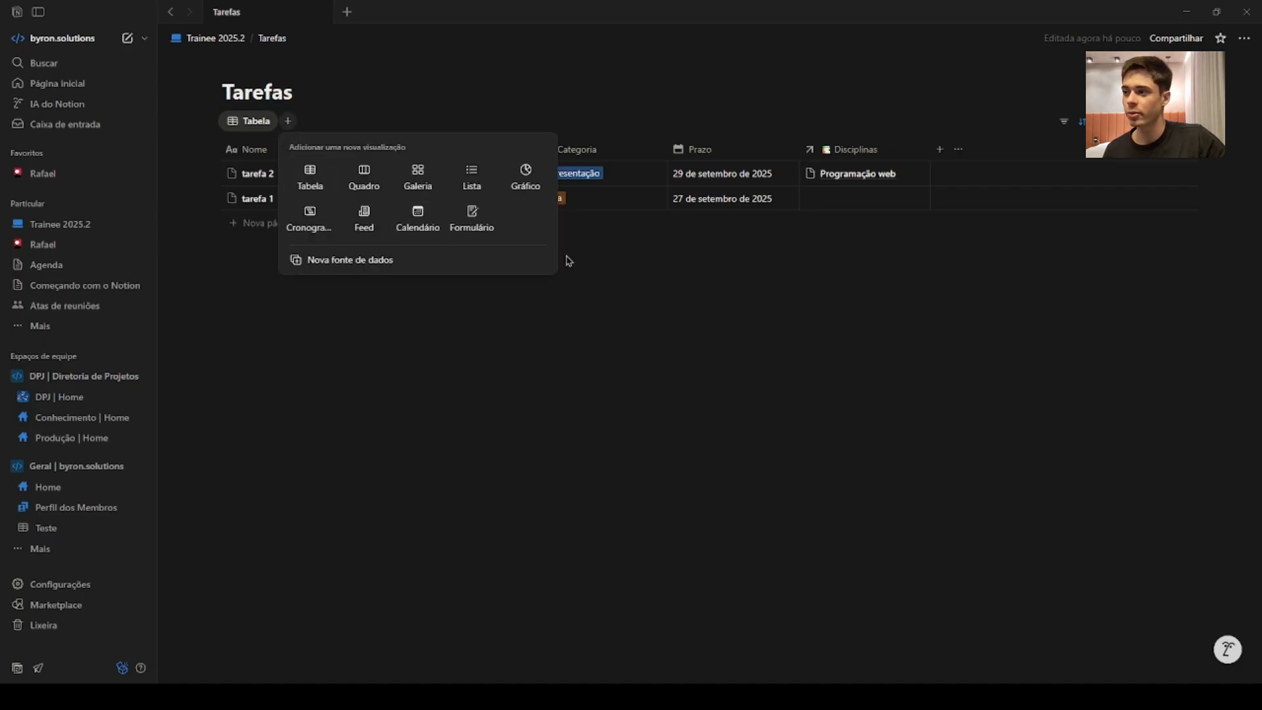